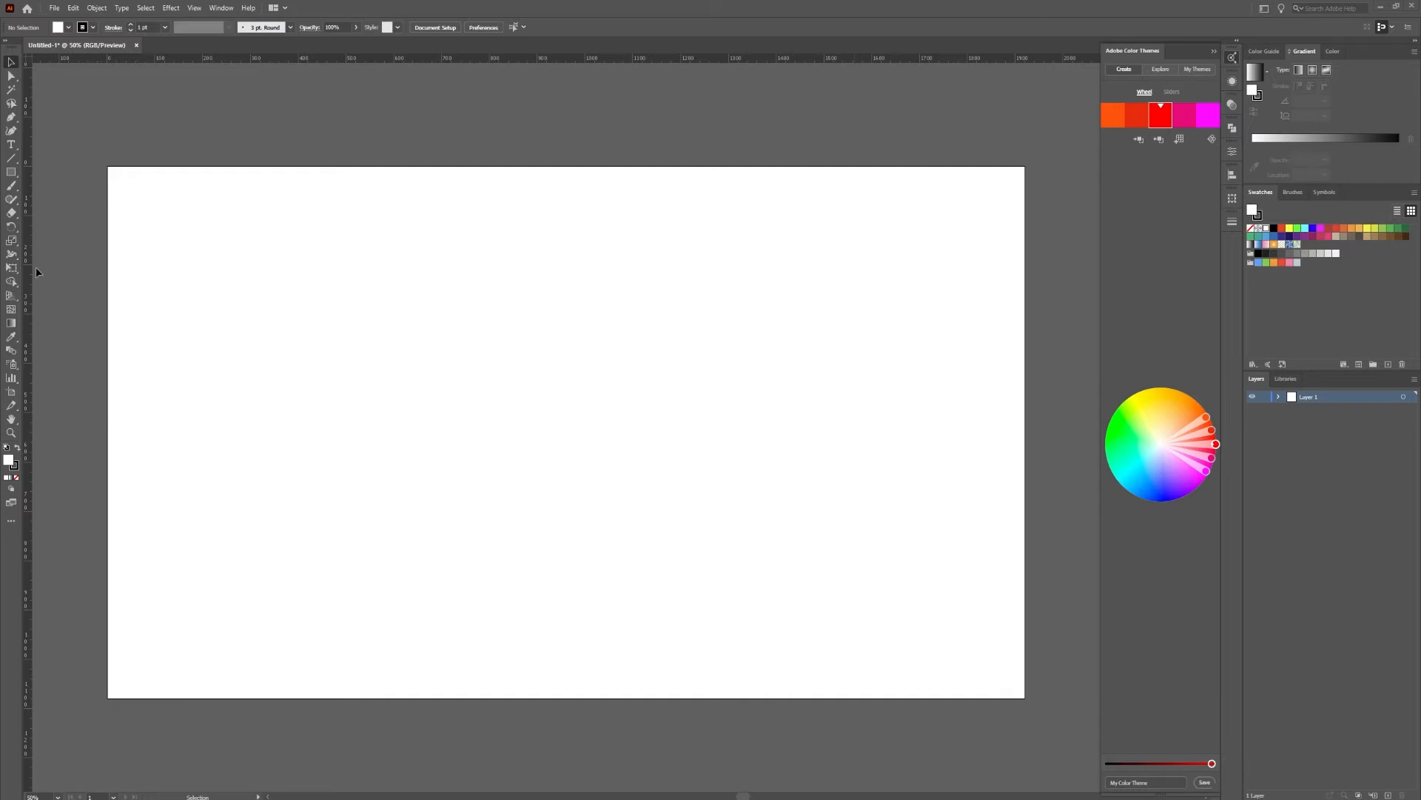
Draw a squared letter A about 300 px wide and 530 px tall from four straight lines, with the crossbar at mid-height
{"action": "left_click", "coordinate": [13, 159]}
{"action": "left_click", "coordinate": [16, 479]}
{"action": "left_click_drag", "start_coordinate": [325, 295], "coordinate": [318, 544]}
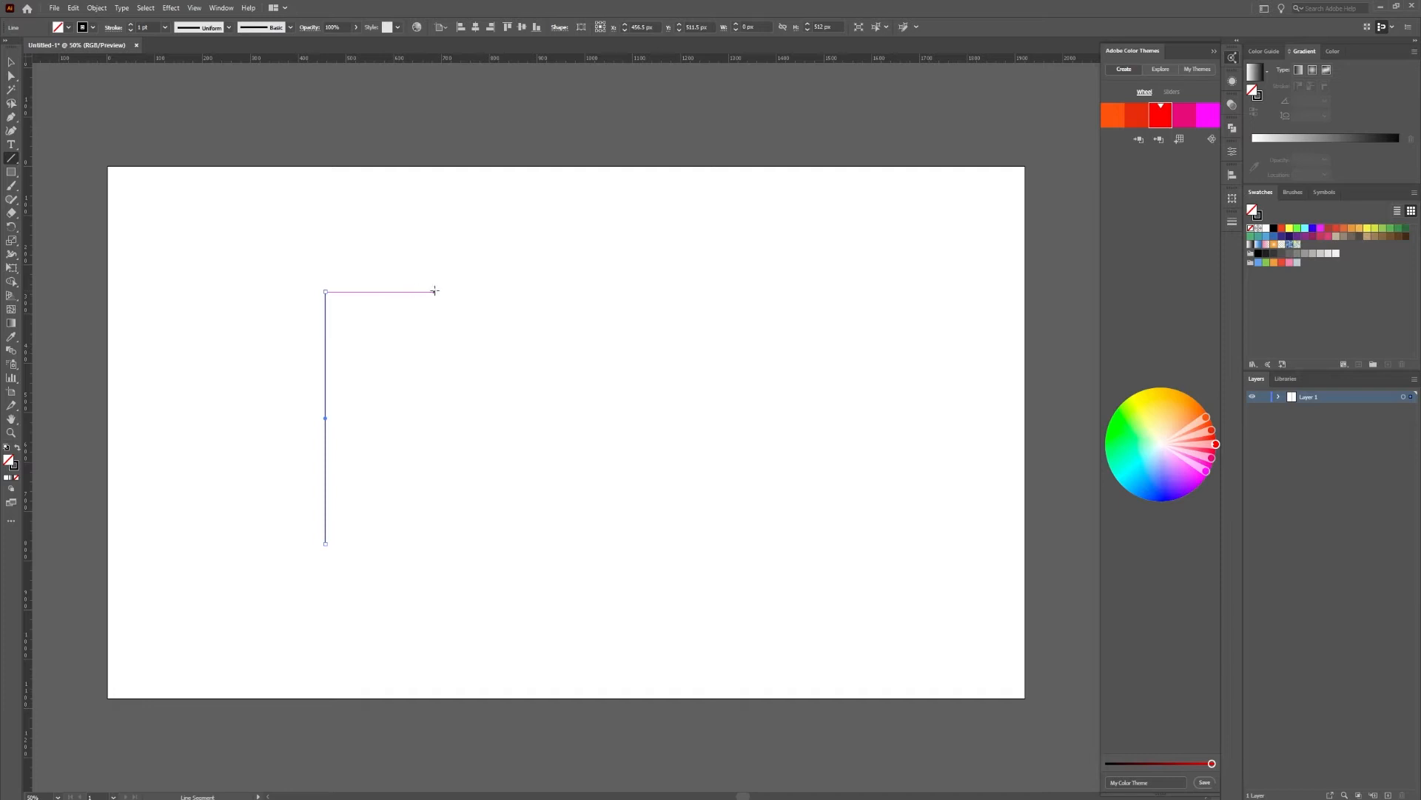
{"action": "left_click_drag", "start_coordinate": [467, 291], "coordinate": [325, 292]}
{"action": "left_click_drag", "start_coordinate": [467, 544], "coordinate": [467, 291]}
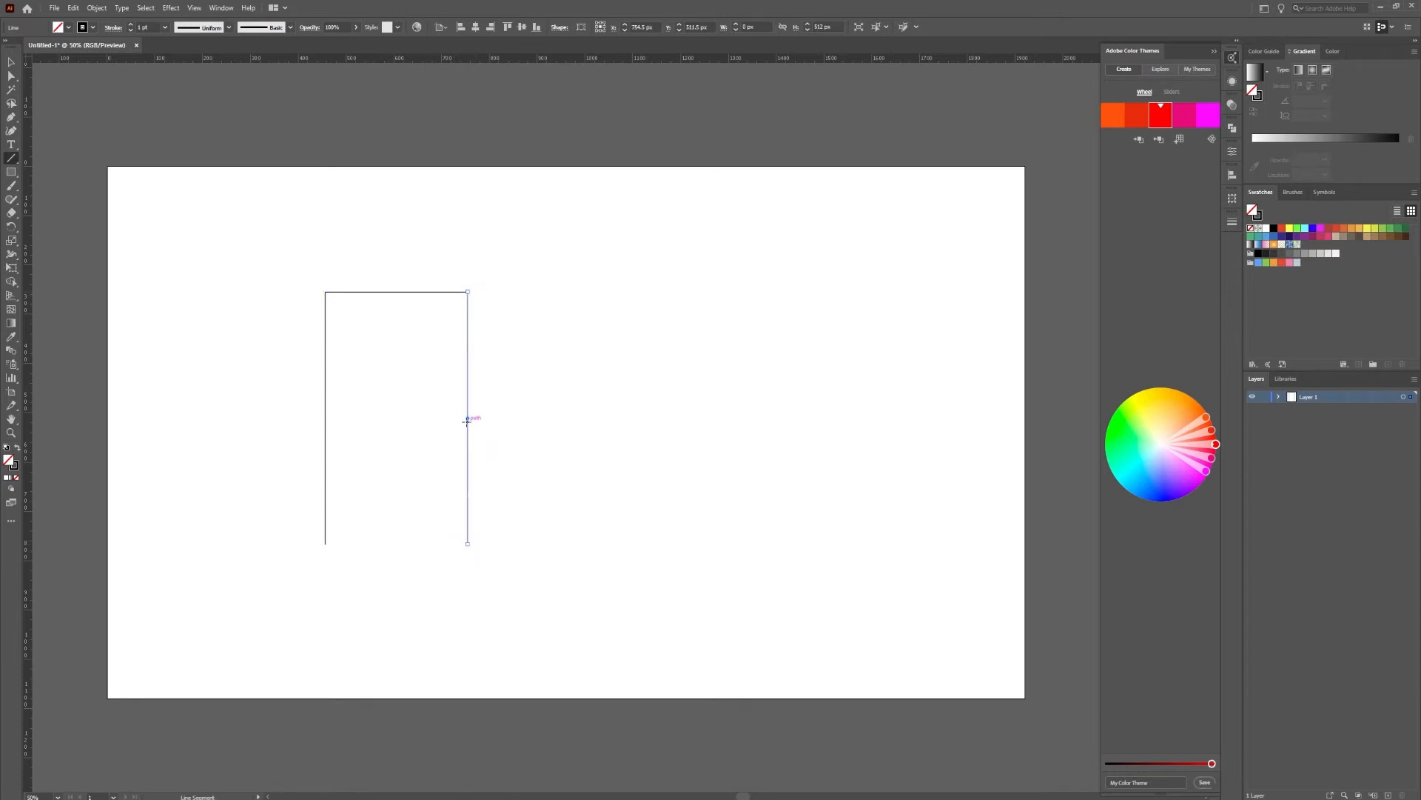
{"action": "left_click_drag", "start_coordinate": [325, 418], "coordinate": [467, 419]}
Set the stroke weight of all four lines of the letter to 45 pt
{"action": "left_click", "coordinate": [11, 61]}
{"action": "left_click_drag", "start_coordinate": [578, 229], "coordinate": [275, 598]}
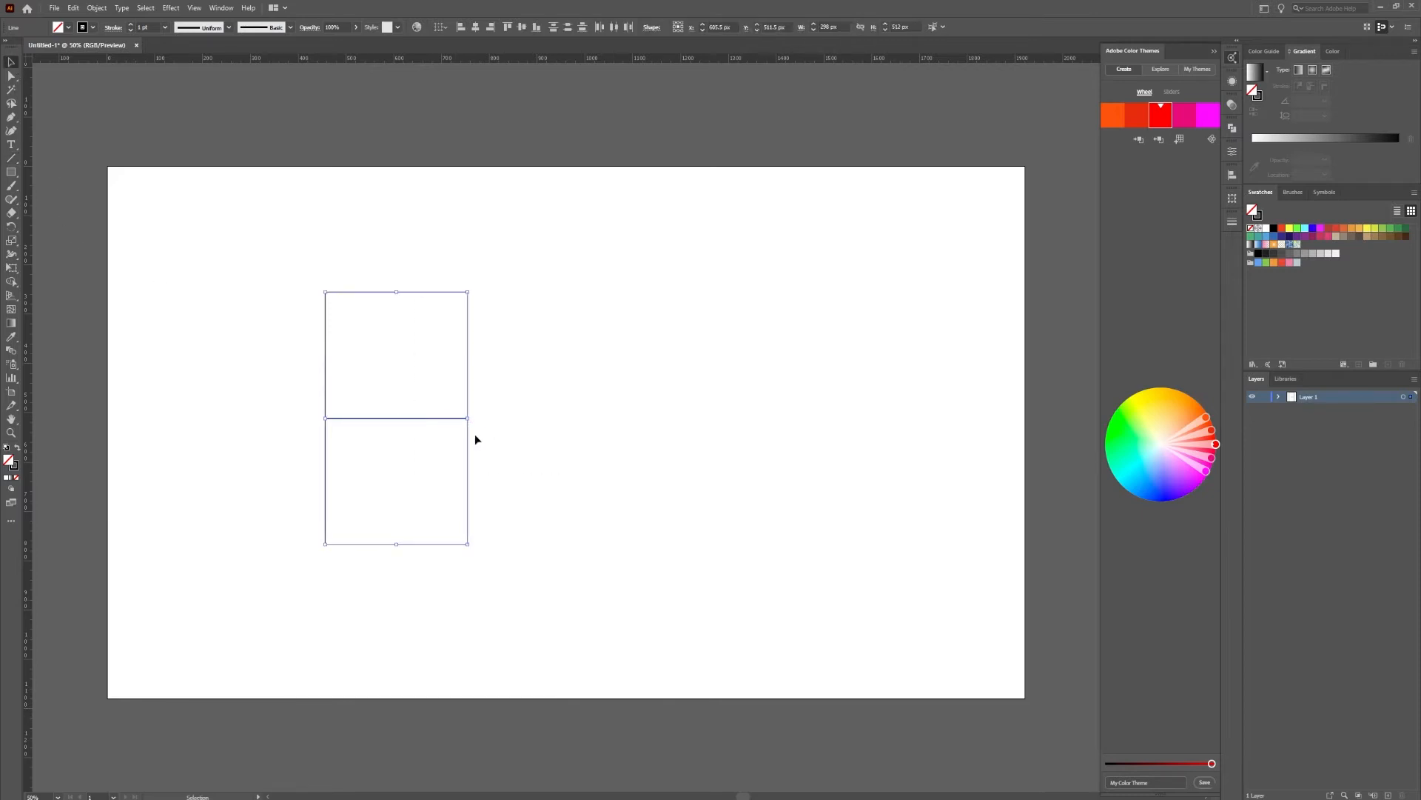
{"action": "double_click", "coordinate": [141, 27]}
{"action": "key", "text": "Return"}
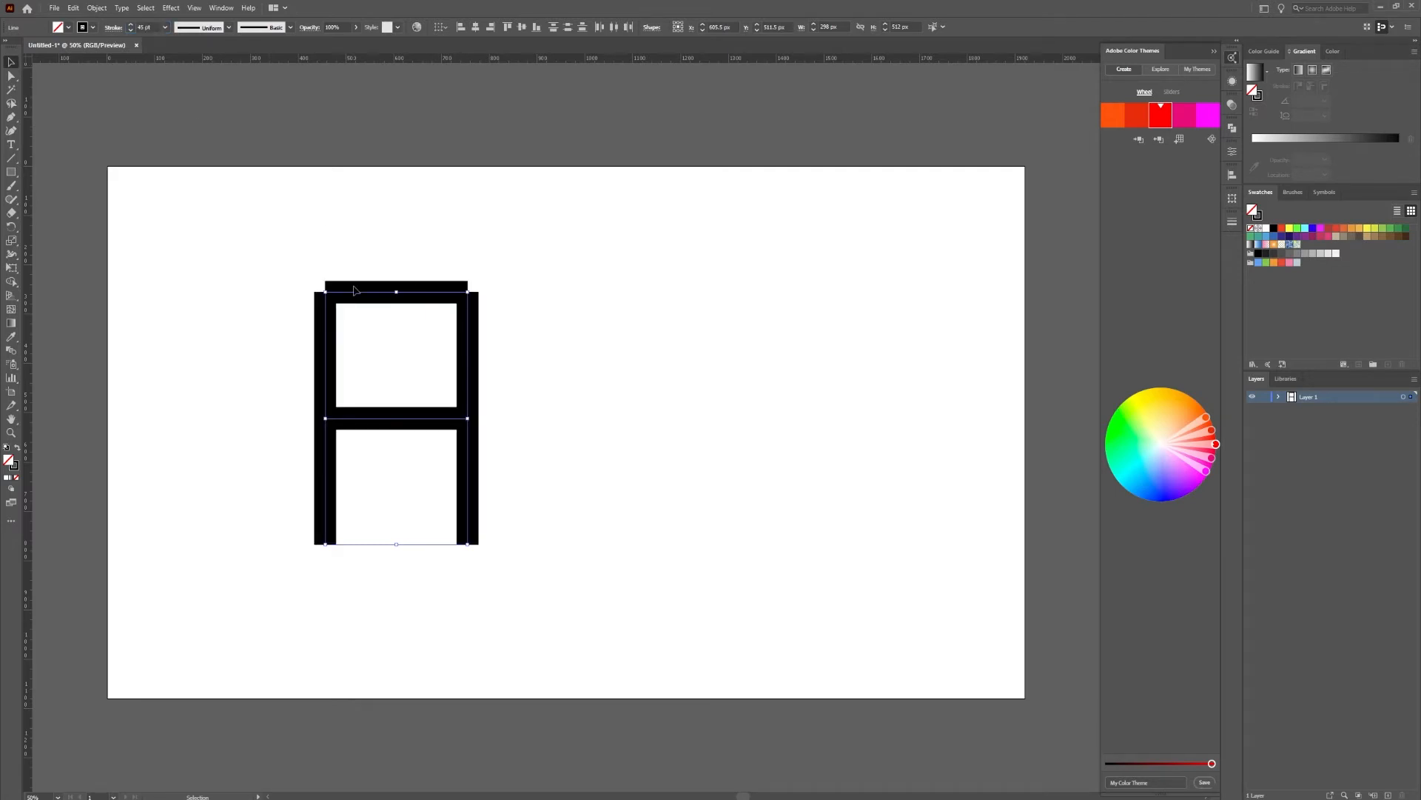
Extend the left end of the letter's top bar to the outer edge of the left leg
{"action": "scroll", "coordinate": [365, 289], "scroll_direction": "up", "scroll_amount": 7}
{"action": "scroll", "coordinate": [332, 287], "scroll_direction": "down", "scroll_amount": 4}
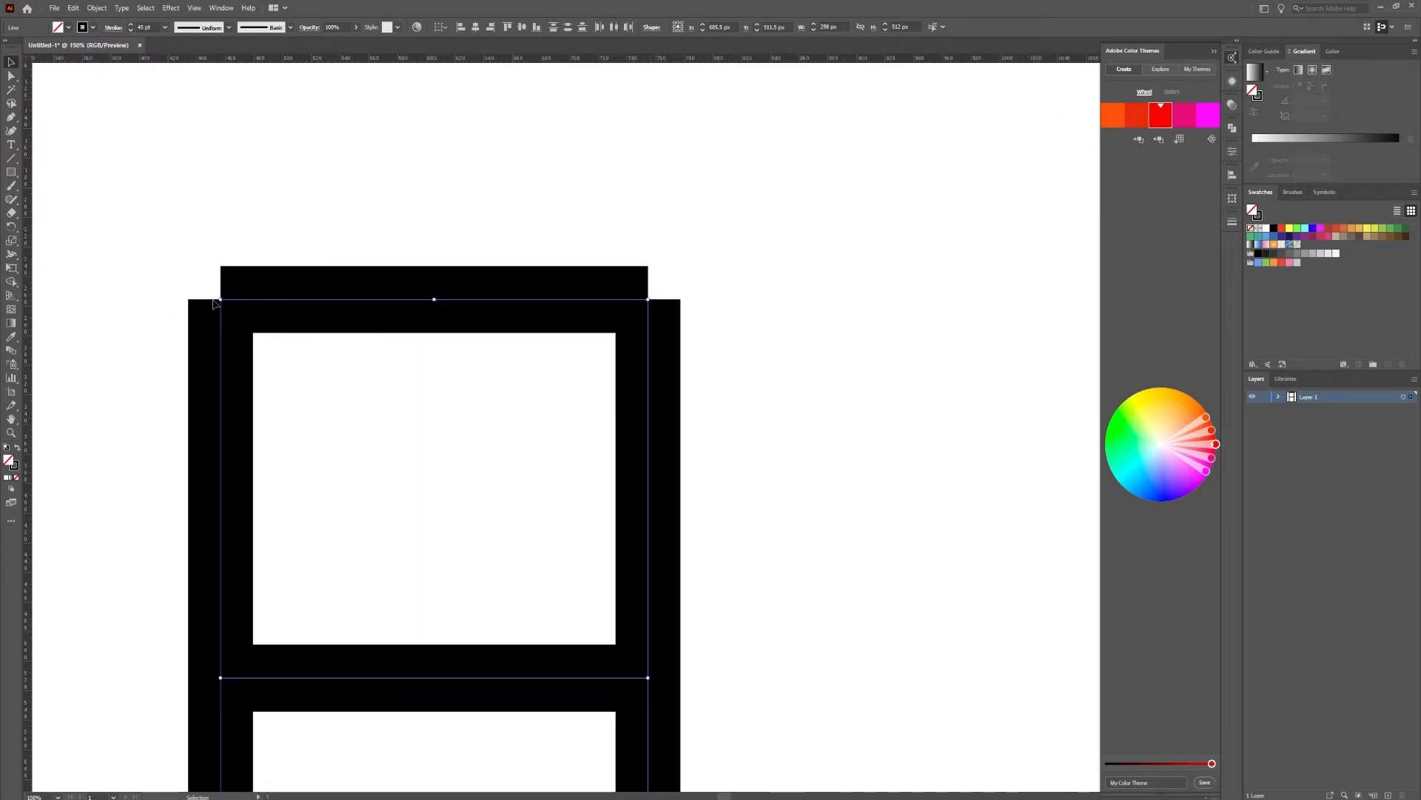
{"action": "scroll", "coordinate": [200, 305], "scroll_direction": "up", "scroll_amount": 1}
{"action": "scroll", "coordinate": [165, 305], "scroll_direction": "down", "scroll_amount": 1}
{"action": "scroll", "coordinate": [184, 308], "scroll_direction": "up", "scroll_amount": 3}
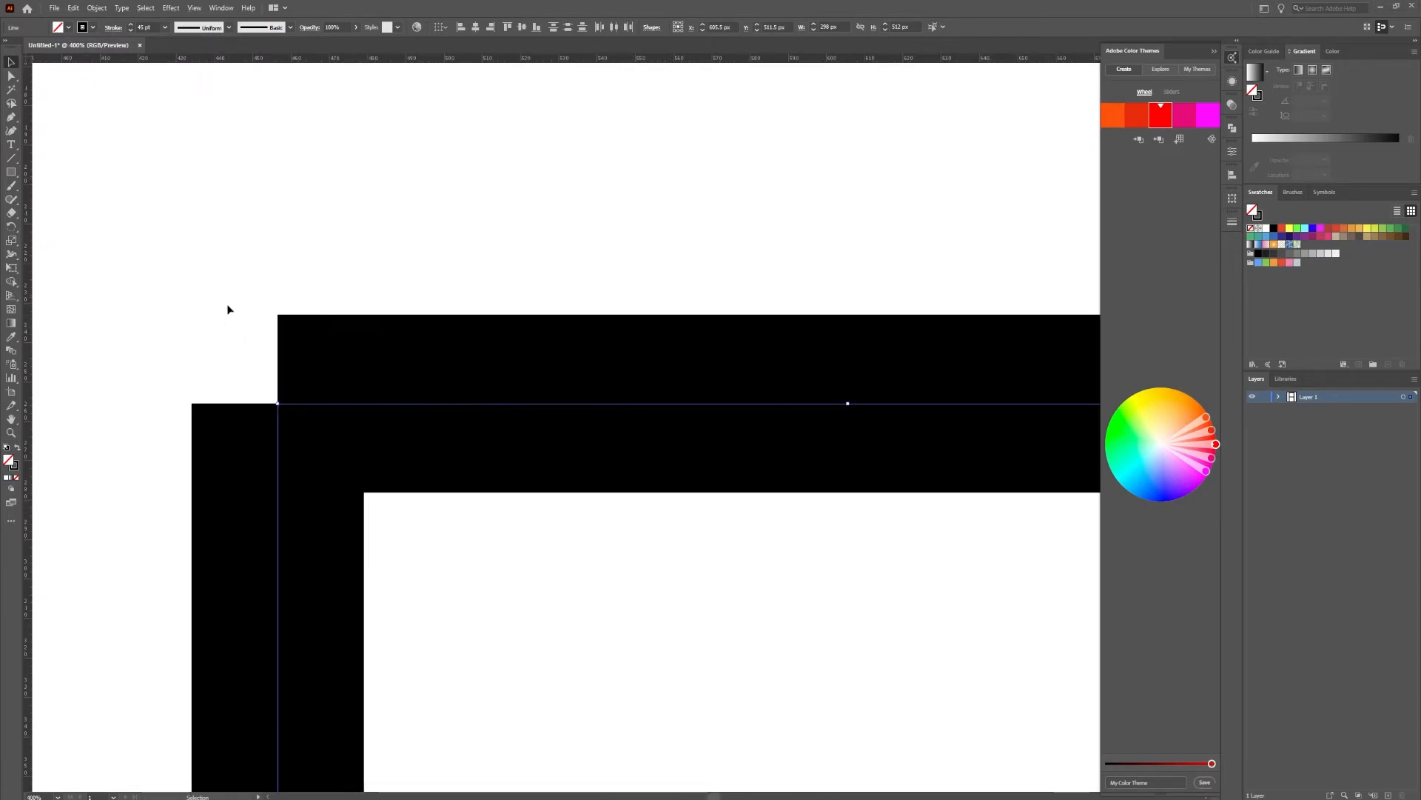
{"action": "left_click", "coordinate": [267, 193]}
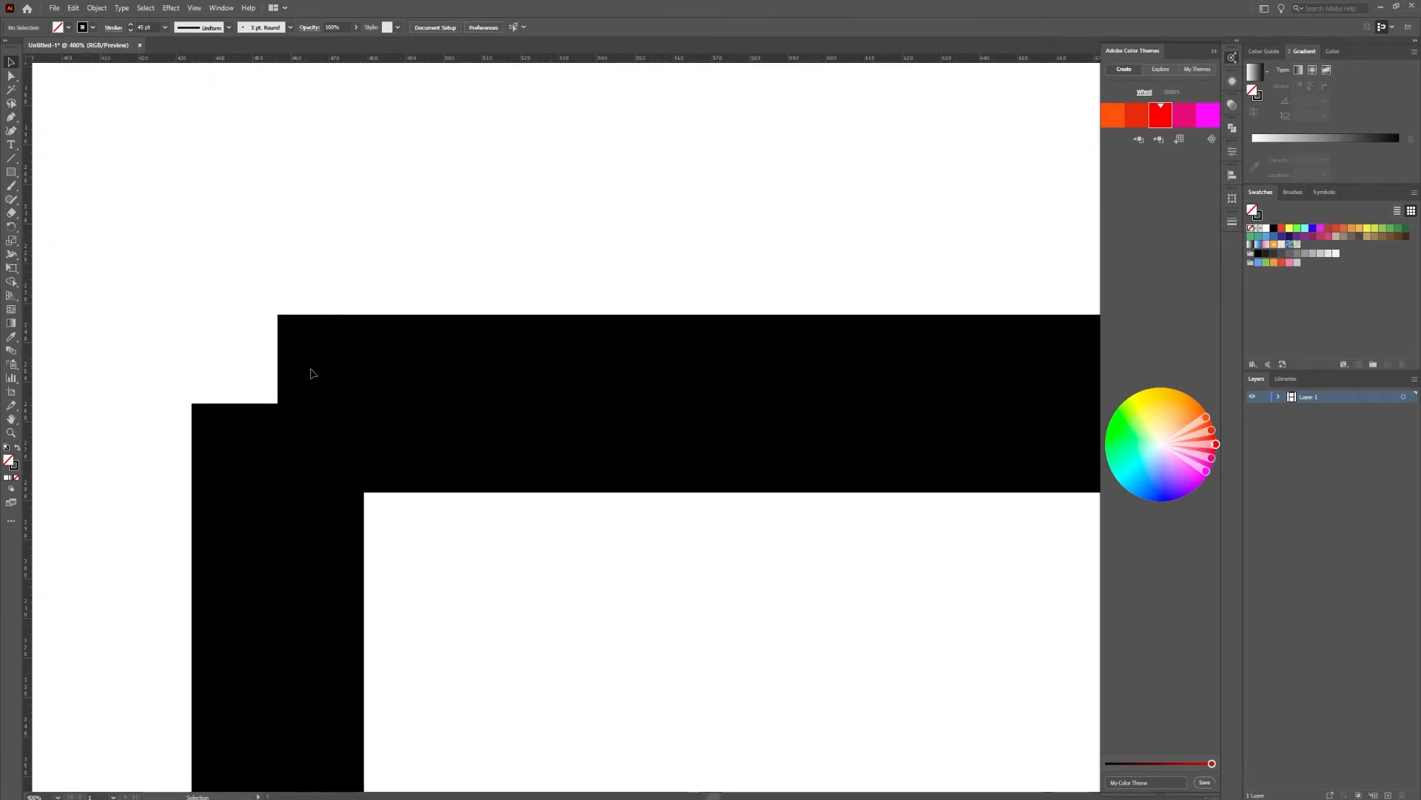
{"action": "left_click_drag", "start_coordinate": [425, 452], "coordinate": [428, 444]}
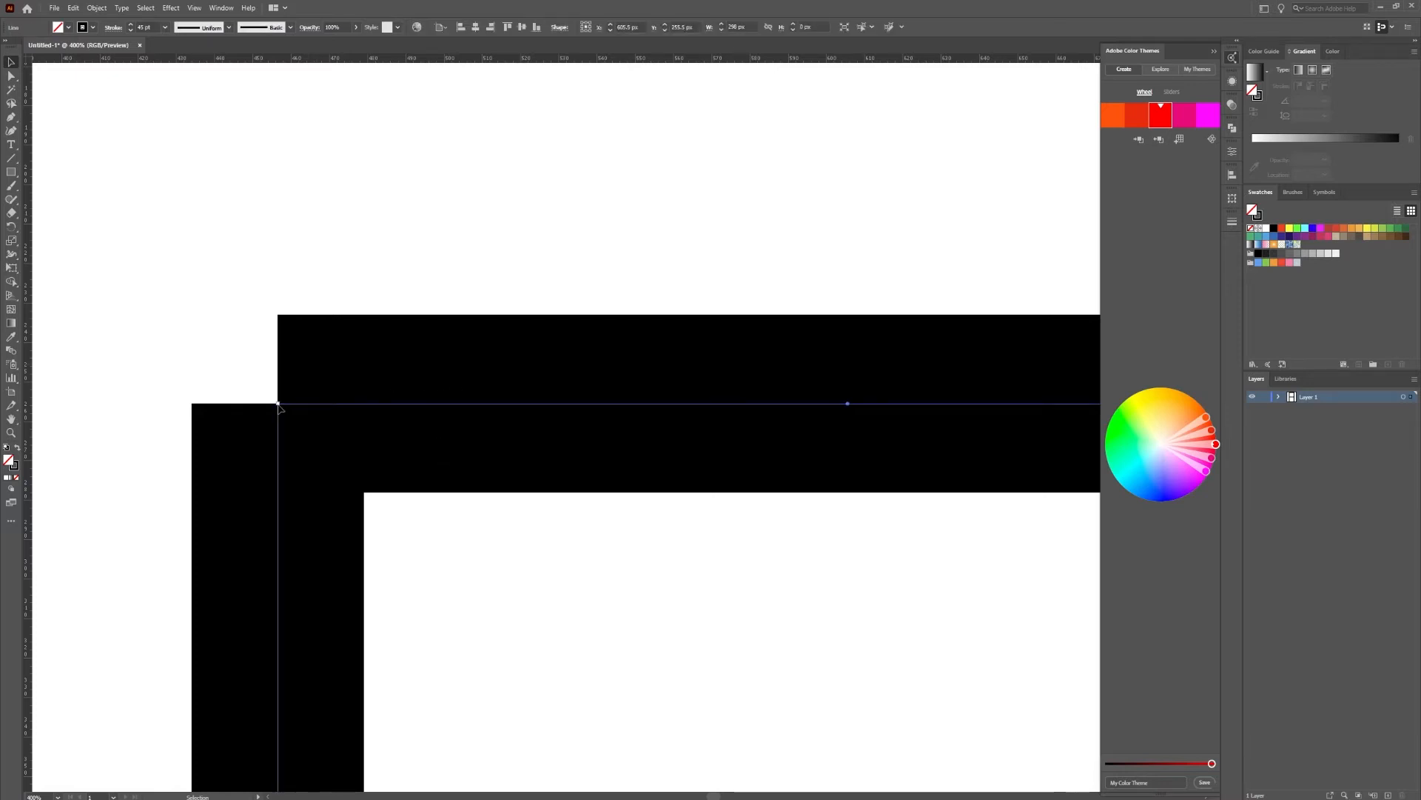
{"action": "left_click_drag", "start_coordinate": [278, 404], "coordinate": [194, 405]}
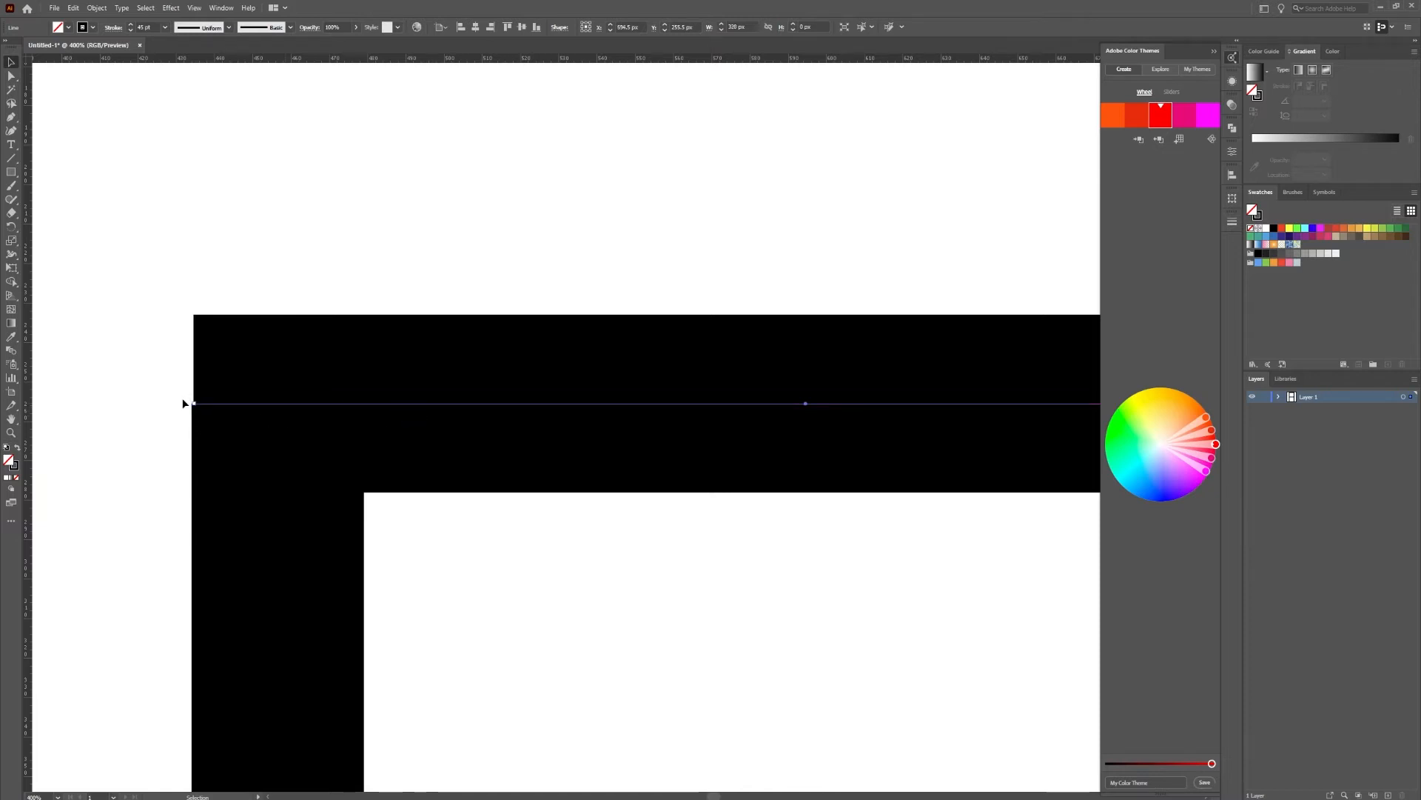
Lengthen the top bar at its right end to about 364 px in total and center it over the two legs
{"action": "scroll", "coordinate": [183, 404], "scroll_direction": "up", "scroll_amount": 1}
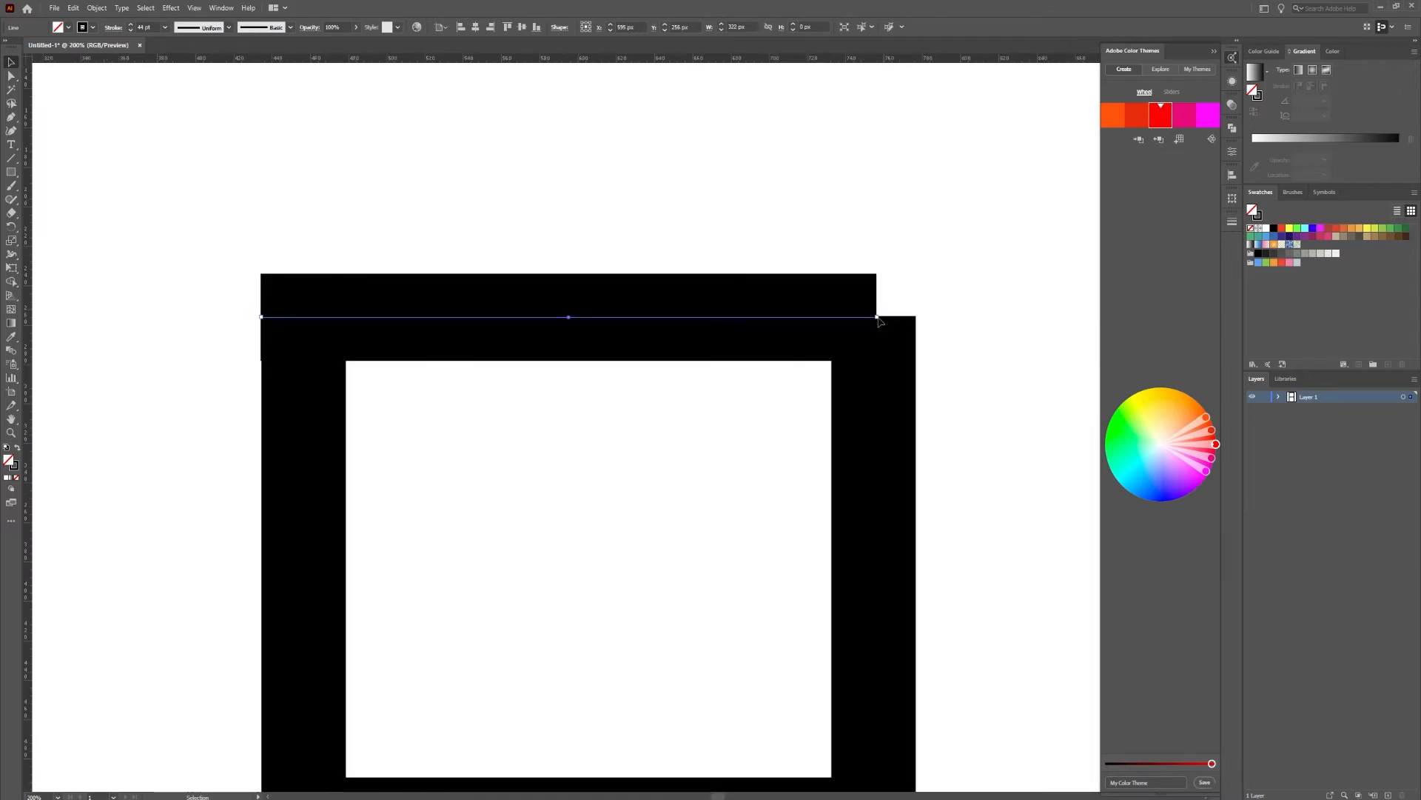
{"action": "mouse_move", "coordinate": [879, 320]}
{"action": "left_mouse_down"}
{"action": "mouse_move", "coordinate": [921, 322]}
{"action": "mouse_move", "coordinate": [904, 320]}
{"action": "left_mouse_up"}
{"action": "scroll", "coordinate": [921, 322], "scroll_direction": "up", "scroll_amount": 3}
{"action": "scroll", "coordinate": [920, 323], "scroll_direction": "up", "scroll_amount": 3}
{"action": "scroll", "coordinate": [940, 375], "scroll_direction": "down", "scroll_amount": 3}
{"action": "scroll", "coordinate": [941, 374], "scroll_direction": "down", "scroll_amount": 1}
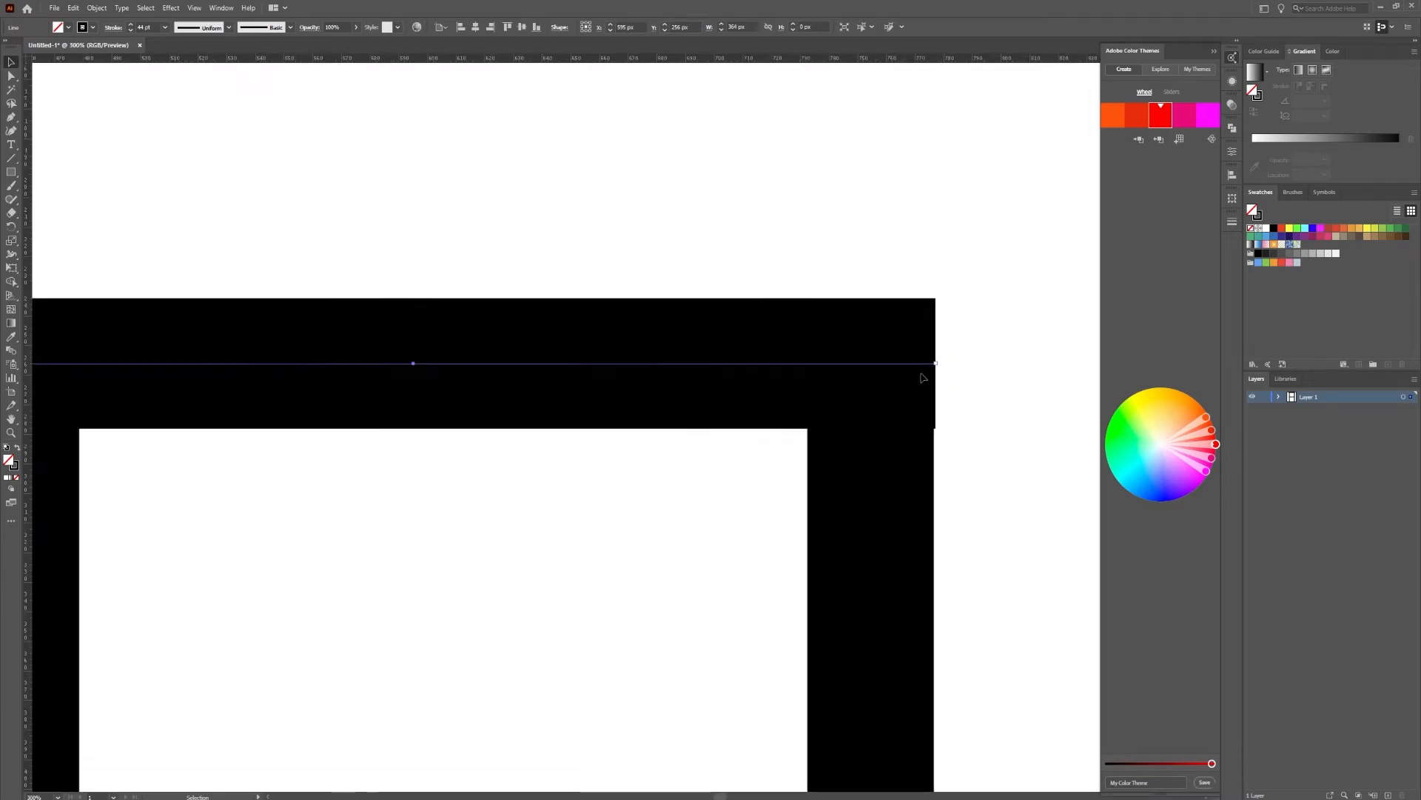
{"action": "scroll", "coordinate": [570, 371], "scroll_direction": "down", "scroll_amount": 1}
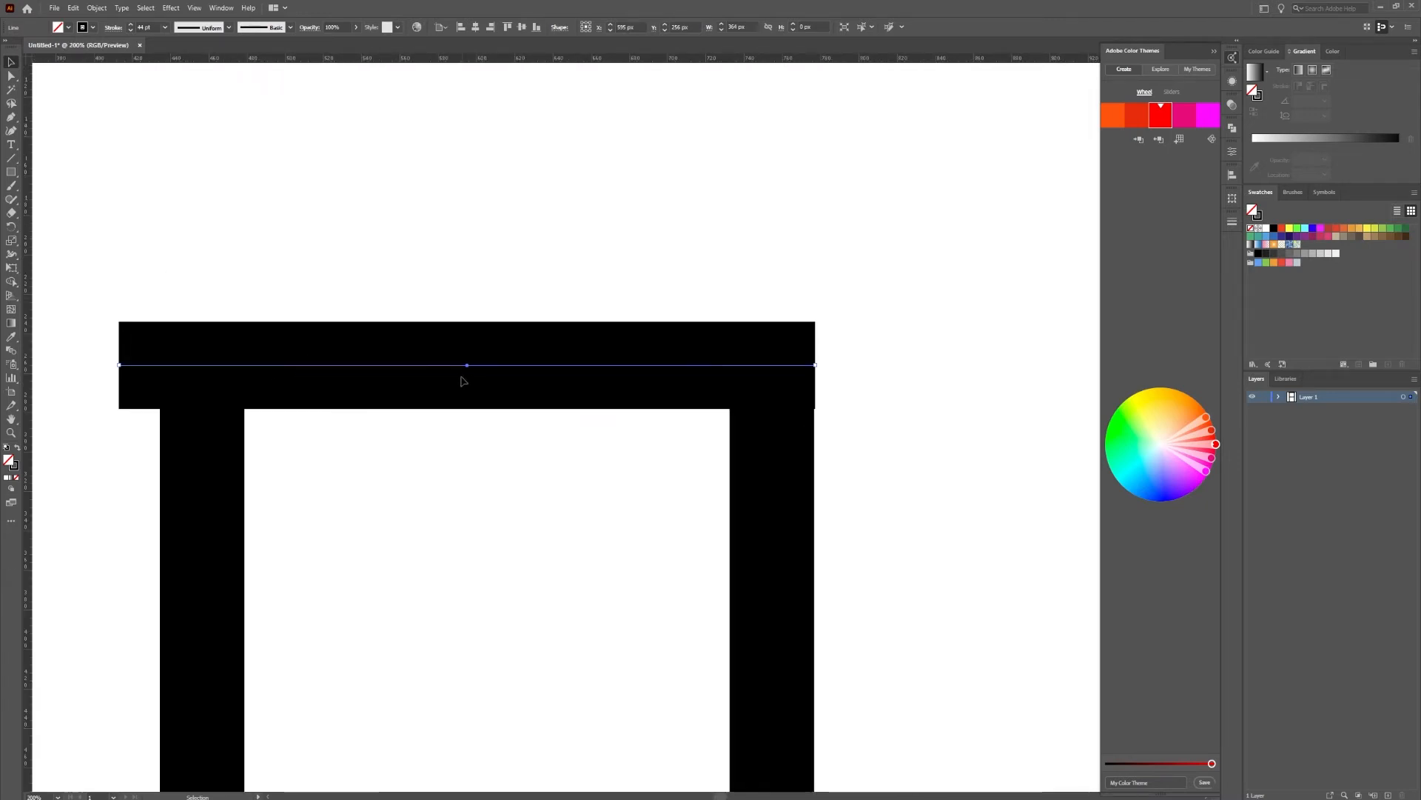
{"action": "left_click_drag", "start_coordinate": [466, 365], "coordinate": [492, 365]}
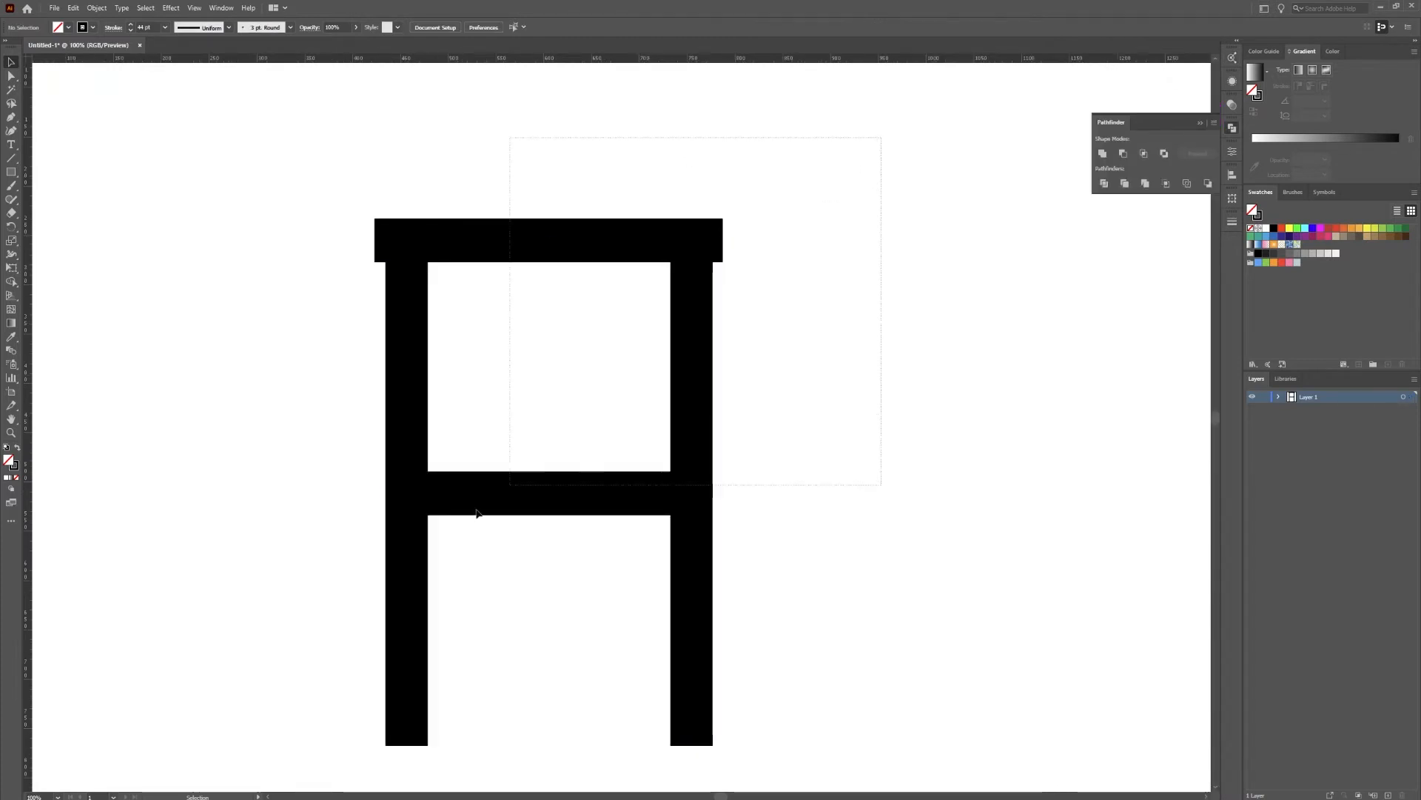
Expand the fill and stroke of all the letter's lines into filled shapes
{"action": "left_click_drag", "start_coordinate": [476, 512], "coordinate": [251, 776]}
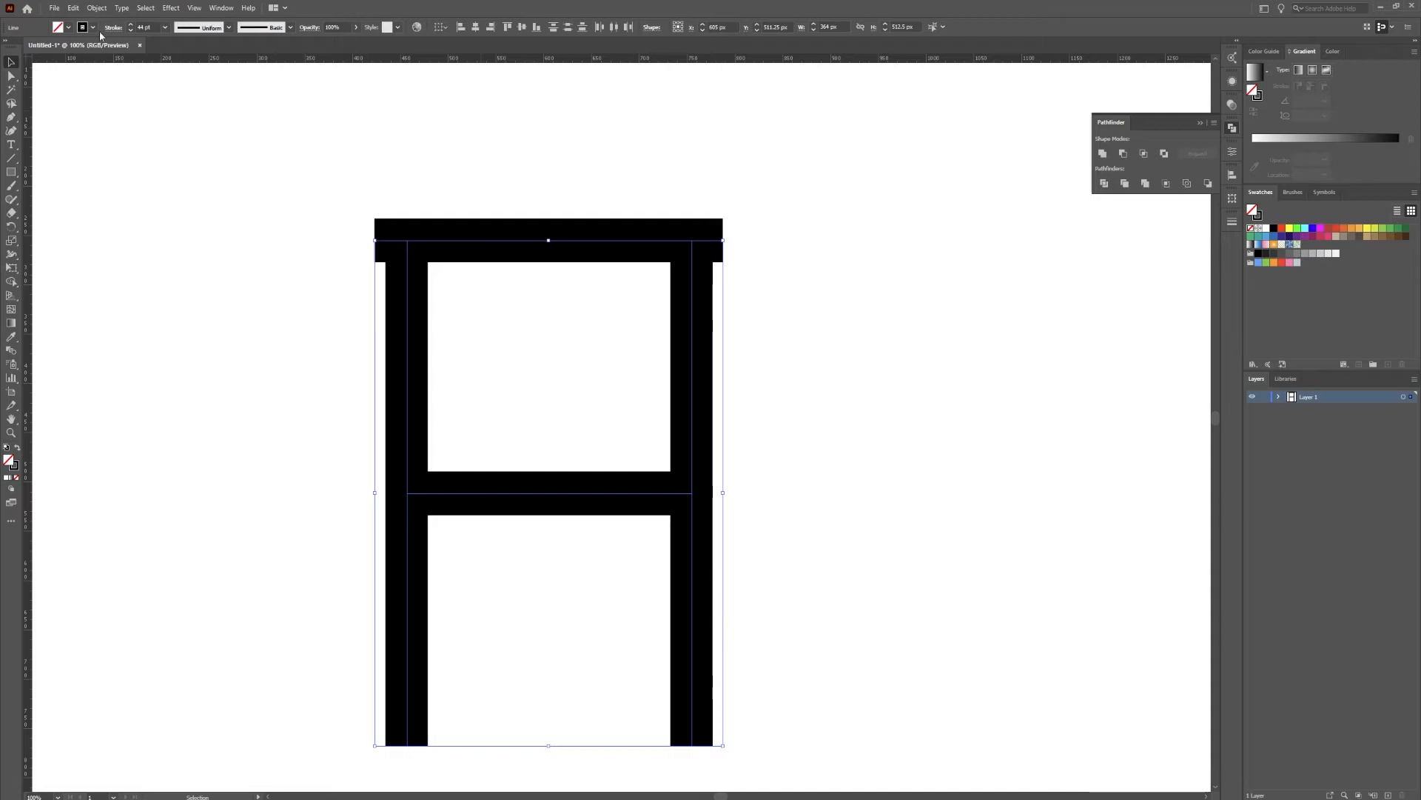
{"action": "left_click", "coordinate": [77, 8]}
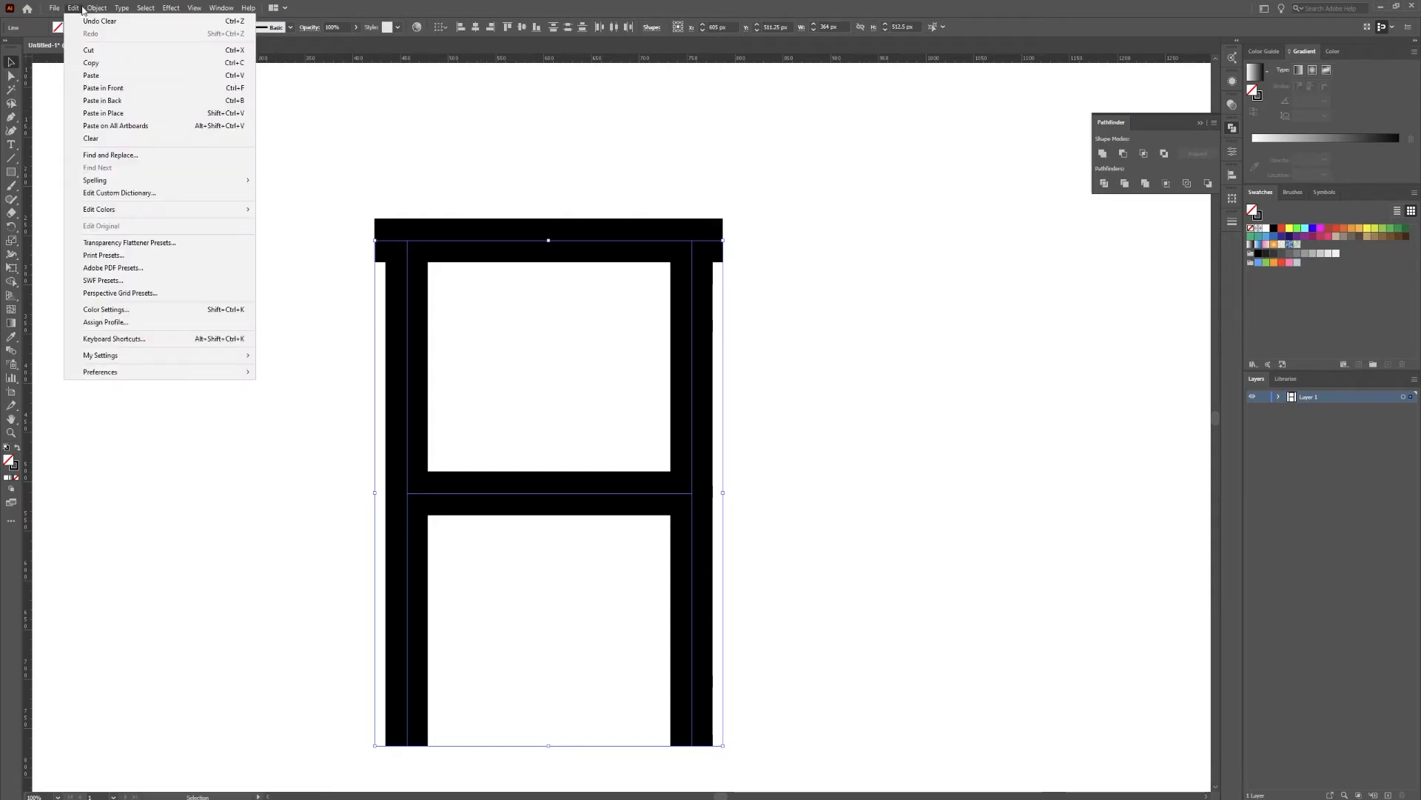
{"action": "mouse_move", "coordinate": [96, 7]}
{"action": "left_click", "coordinate": [148, 155]}
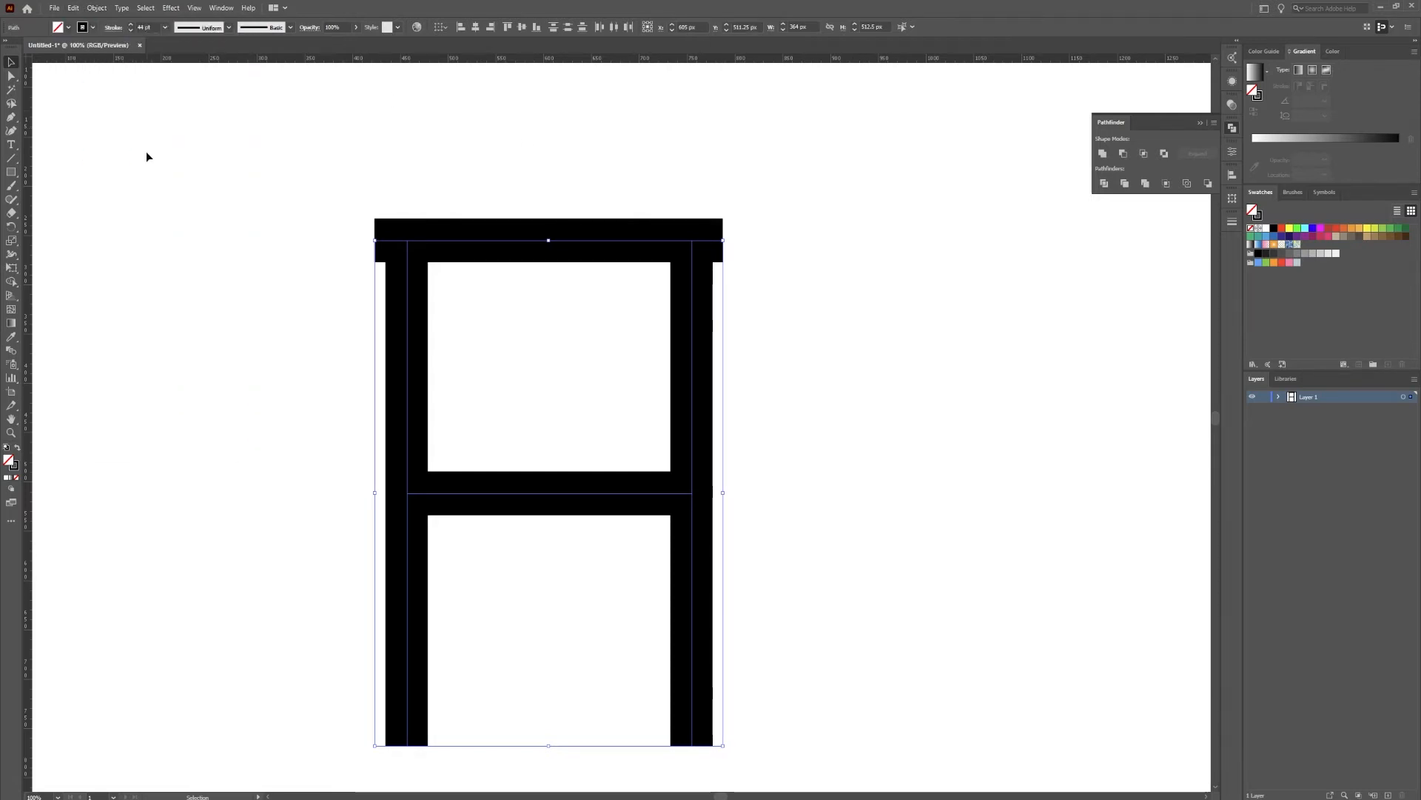
{"action": "scroll", "coordinate": [498, 180], "scroll_direction": "down", "scroll_amount": 3}
{"action": "left_click", "coordinate": [96, 7]}
{"action": "left_click", "coordinate": [136, 142]}
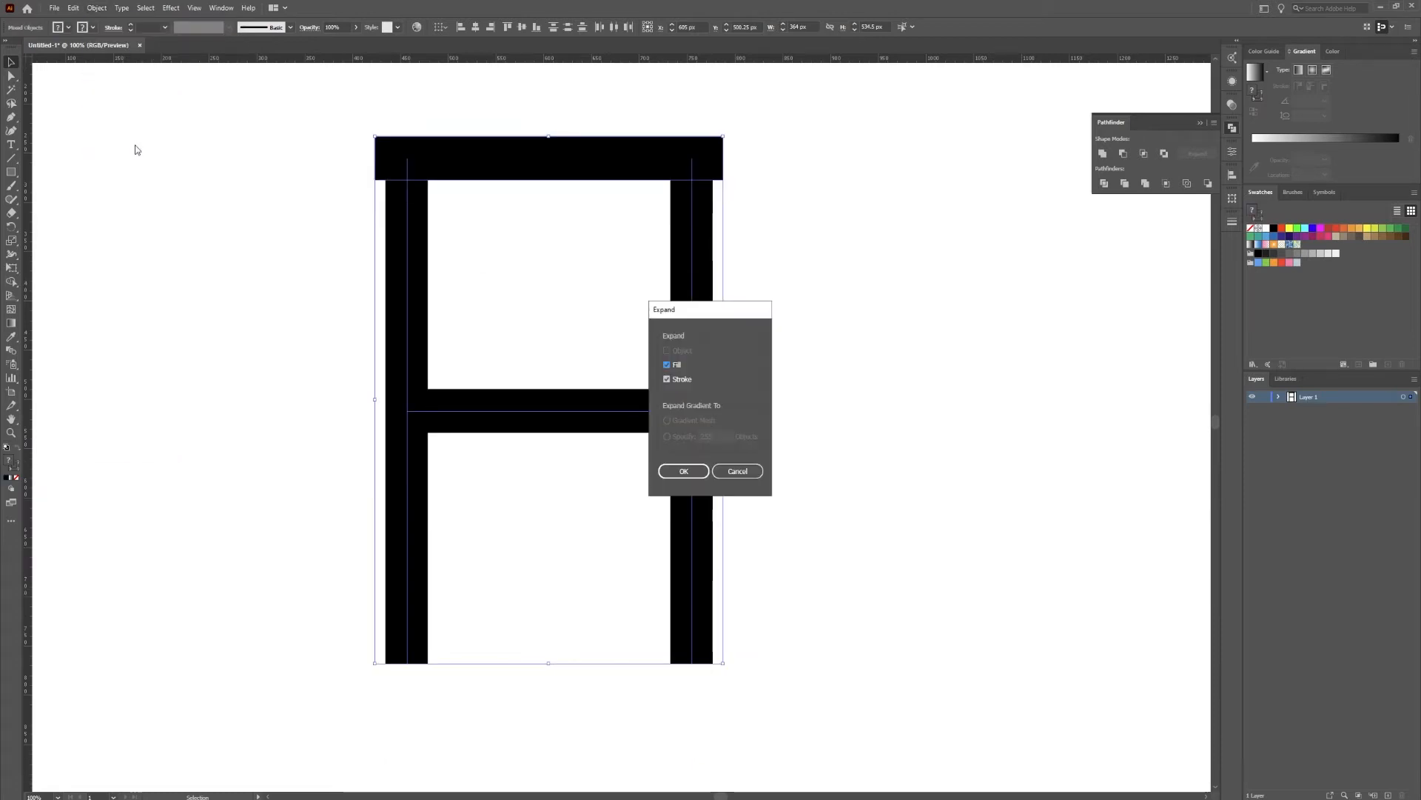
{"action": "left_click", "coordinate": [685, 472]}
{"action": "key", "text": "ctrl+shift+a"}
Draw two vertical cutting lines across the top bar, aligned with the outer edges of the left and right legs
{"action": "left_click", "coordinate": [12, 158]}
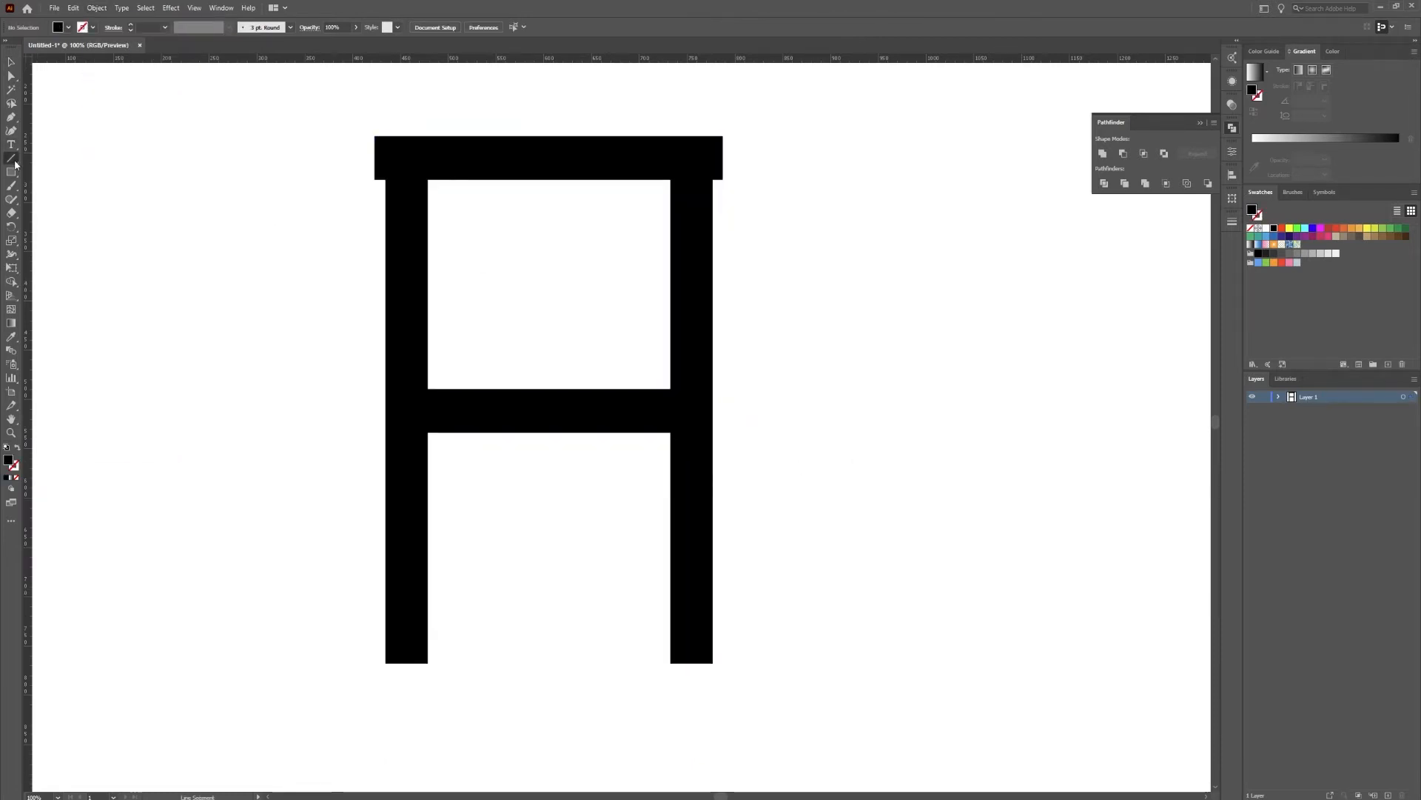
{"action": "scroll", "coordinate": [341, 148], "scroll_direction": "up", "scroll_amount": 2}
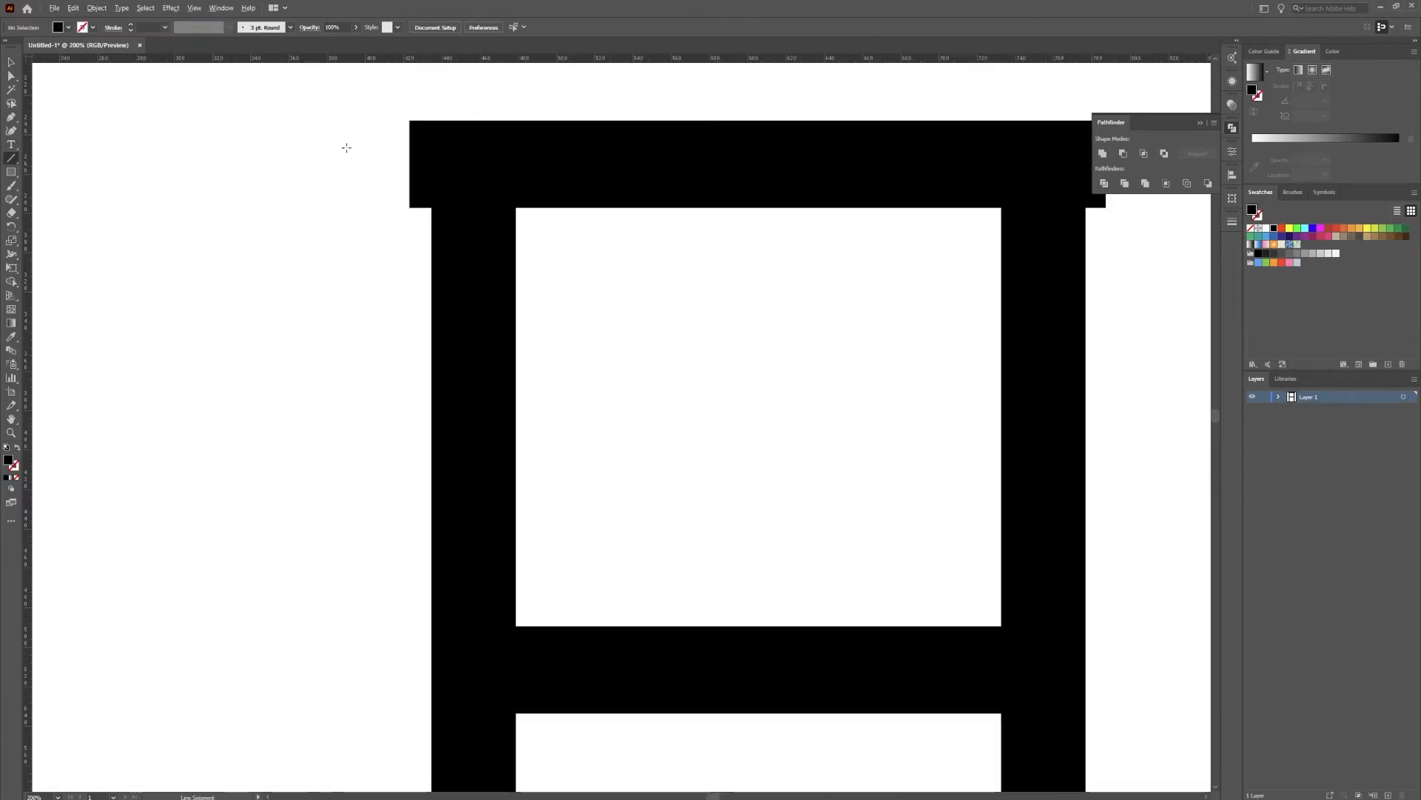
{"action": "left_click", "coordinate": [433, 208]}
{"action": "left_click", "coordinate": [751, 436]}
{"action": "left_click_drag", "start_coordinate": [433, 207], "coordinate": [431, 102]}
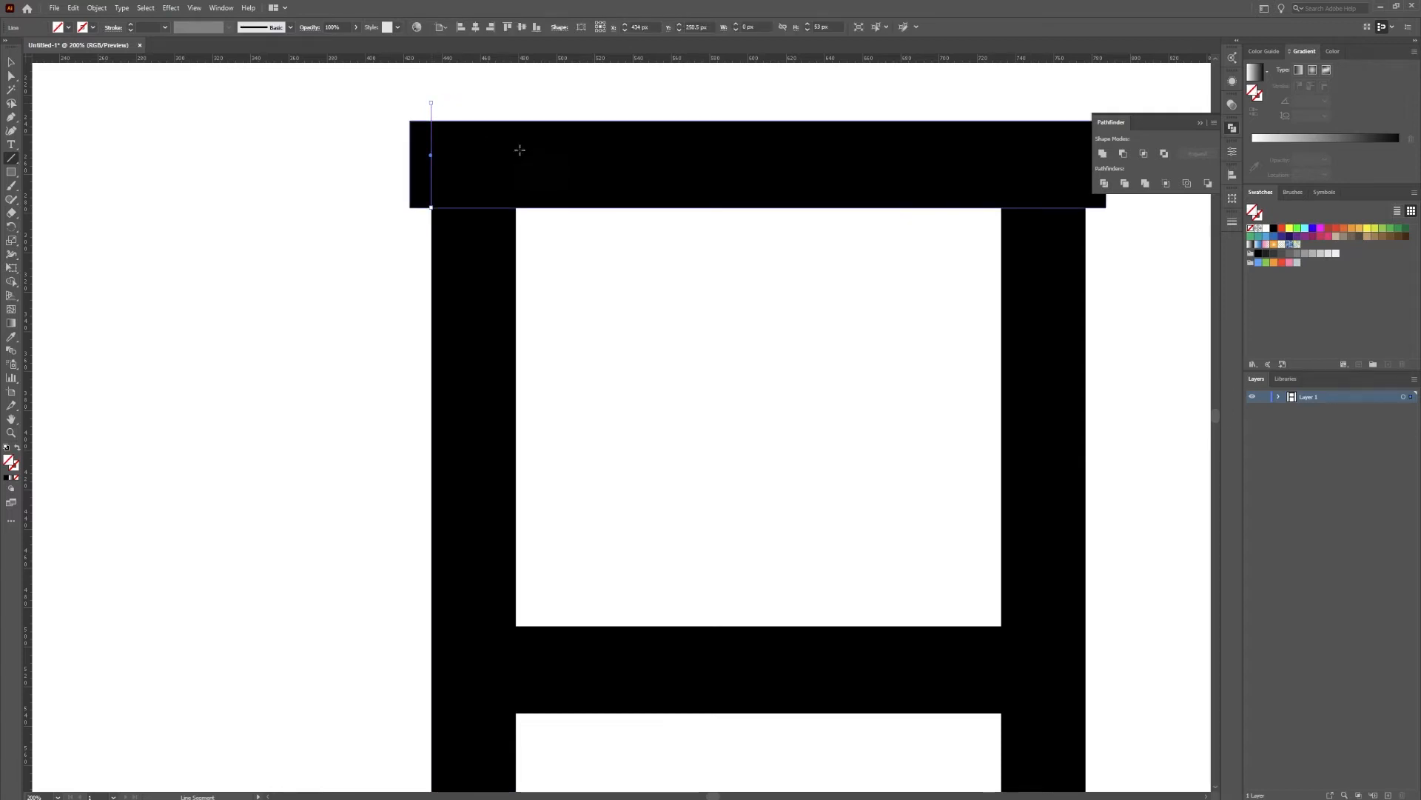
{"action": "left_click_drag", "start_coordinate": [938, 342], "coordinate": [841, 355]}
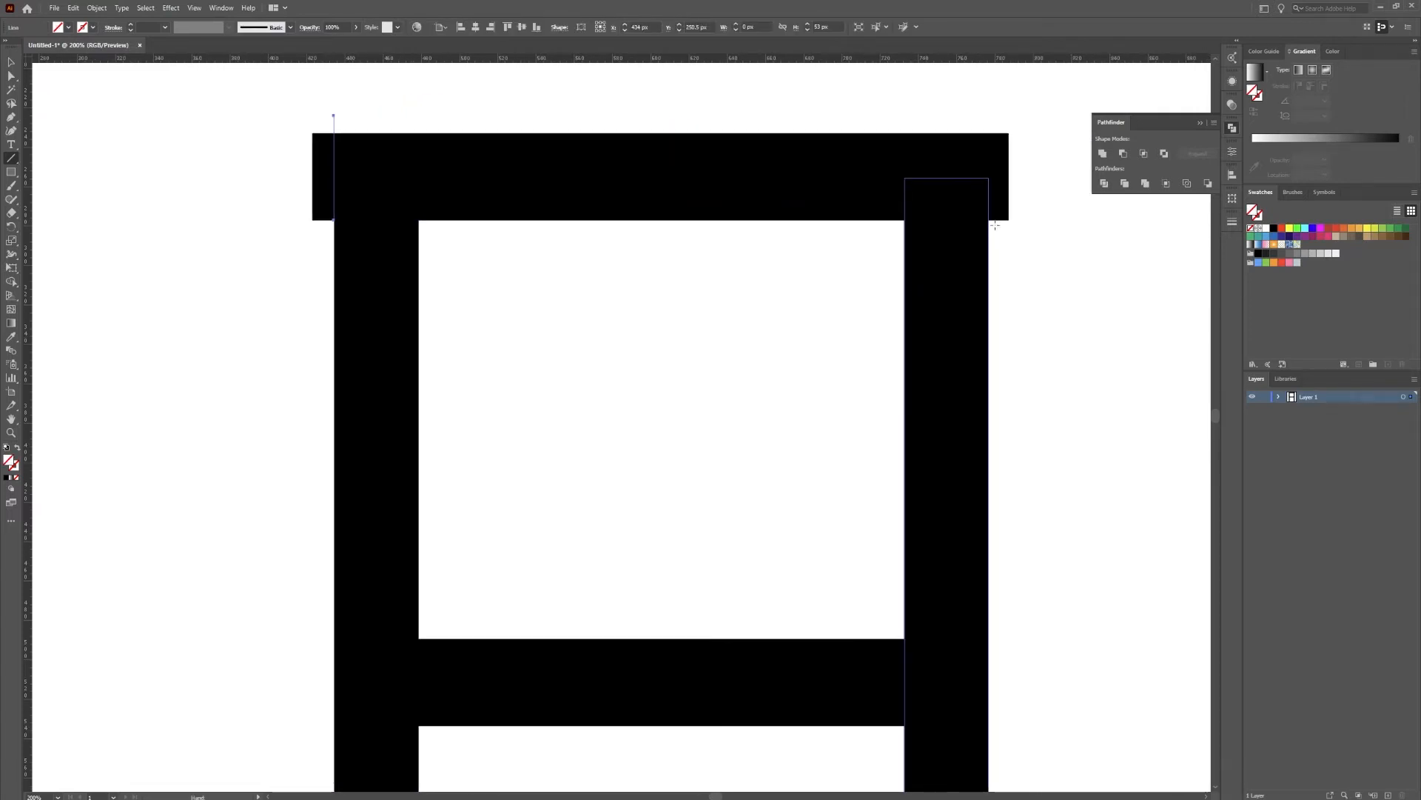
{"action": "left_click_drag", "start_coordinate": [987, 214], "coordinate": [987, 110]}
Divide the top bar along the two vertical cutting lines with the Pathfinder Divide operation
{"action": "key", "text": "v"}
{"action": "left_click_drag", "start_coordinate": [364, 219], "coordinate": [254, 180]}
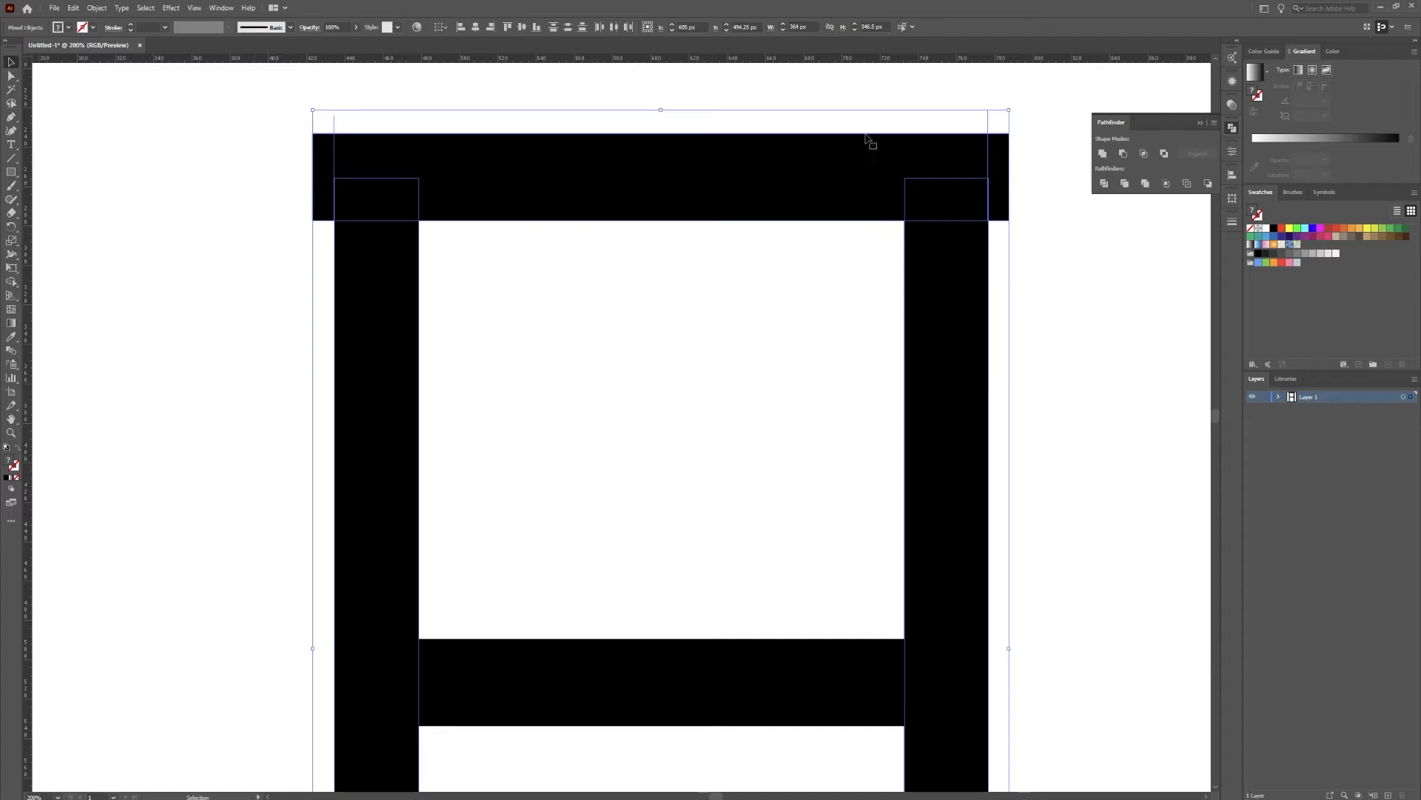
{"action": "left_click", "coordinate": [1069, 98]}
{"action": "left_click_drag", "start_coordinate": [1030, 79], "coordinate": [198, 153]}
{"action": "left_click", "coordinate": [1104, 184]}
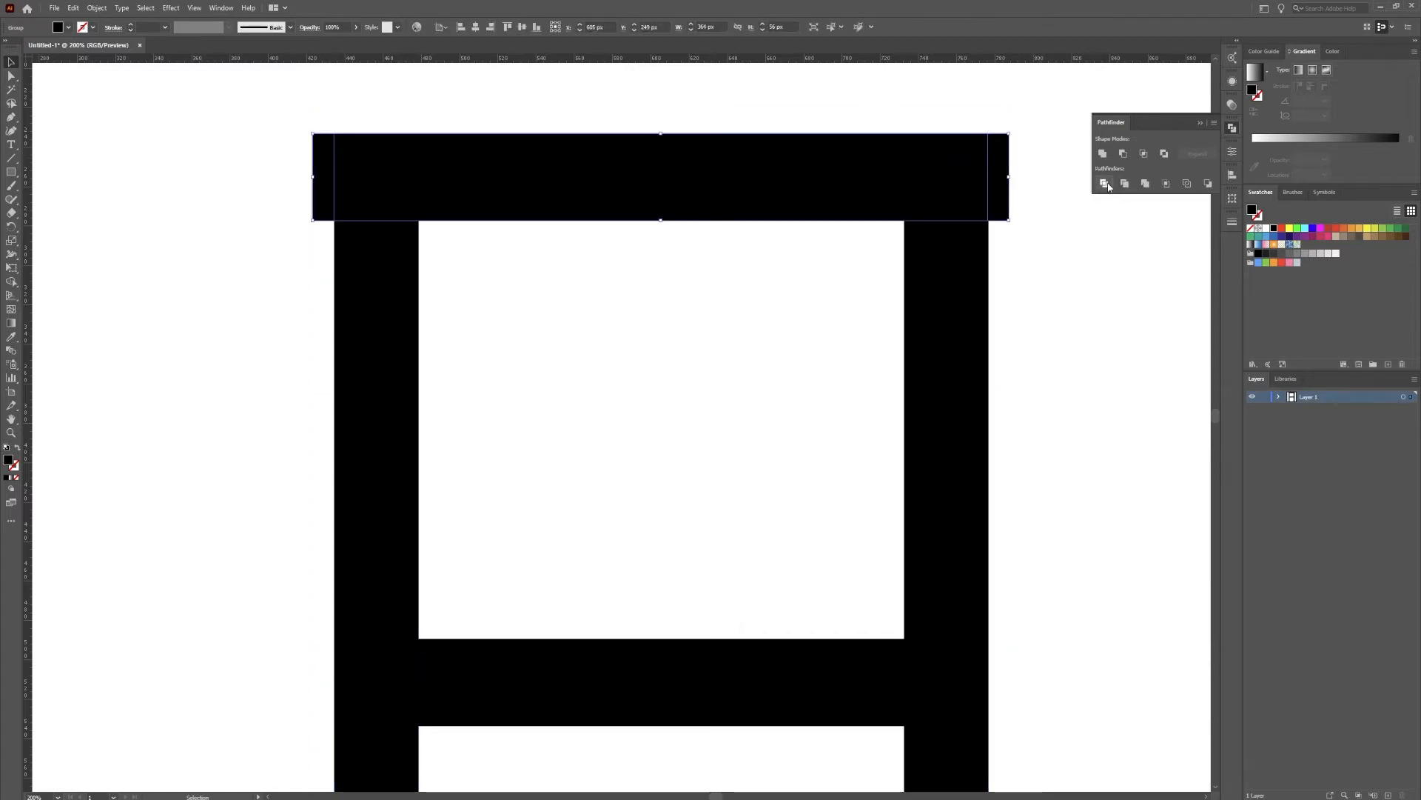
Try to delete the left overhanging piece of the divided top bar as a whole object, and undo the deletion
{"action": "left_click", "coordinate": [272, 160]}
{"action": "left_click", "coordinate": [319, 175]}
{"action": "key", "text": "Delete"}
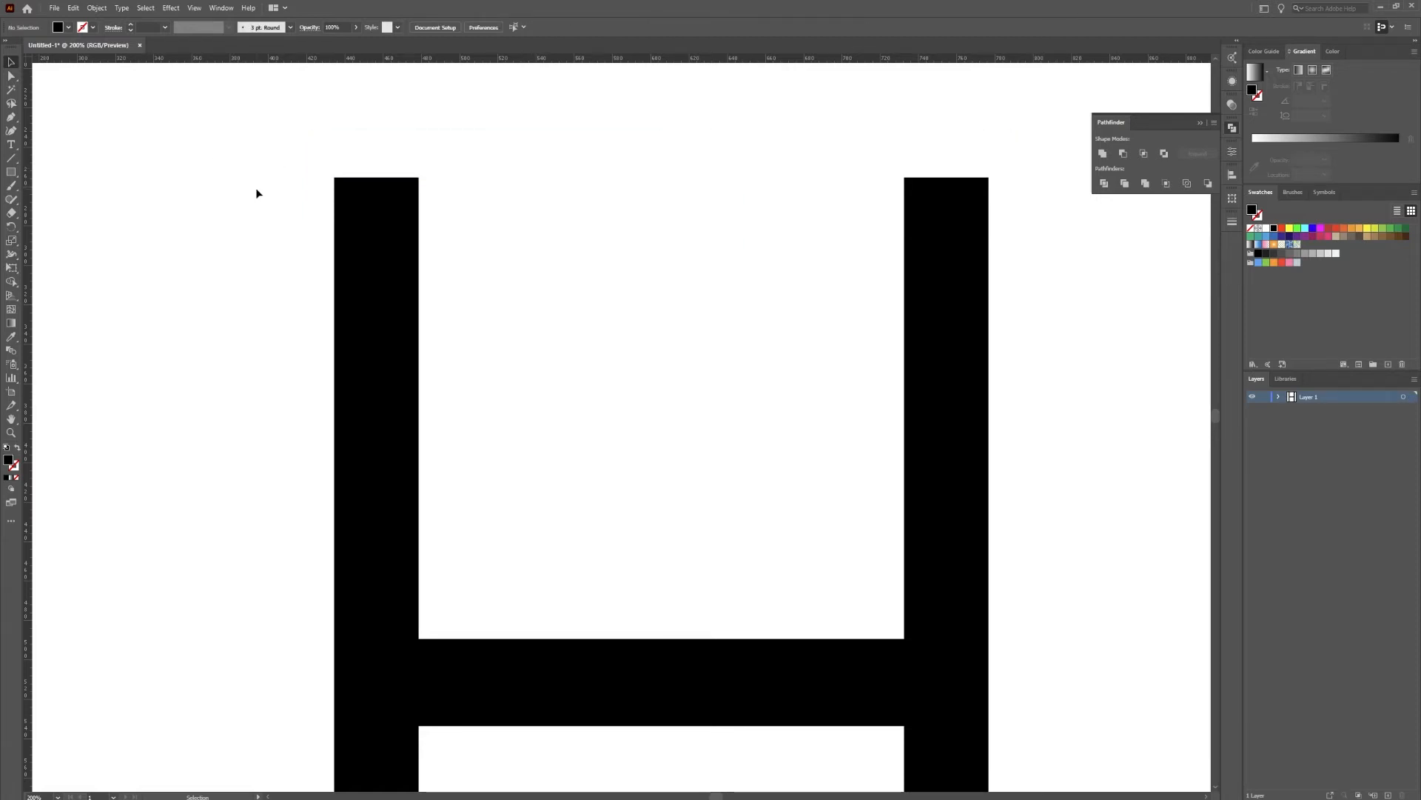
{"action": "key", "text": "ctrl+z"}
Delete only the overhanging pieces at both ends of the top bar using Direct Selection
{"action": "left_click", "coordinate": [163, 154]}
{"action": "left_click", "coordinate": [323, 185]}
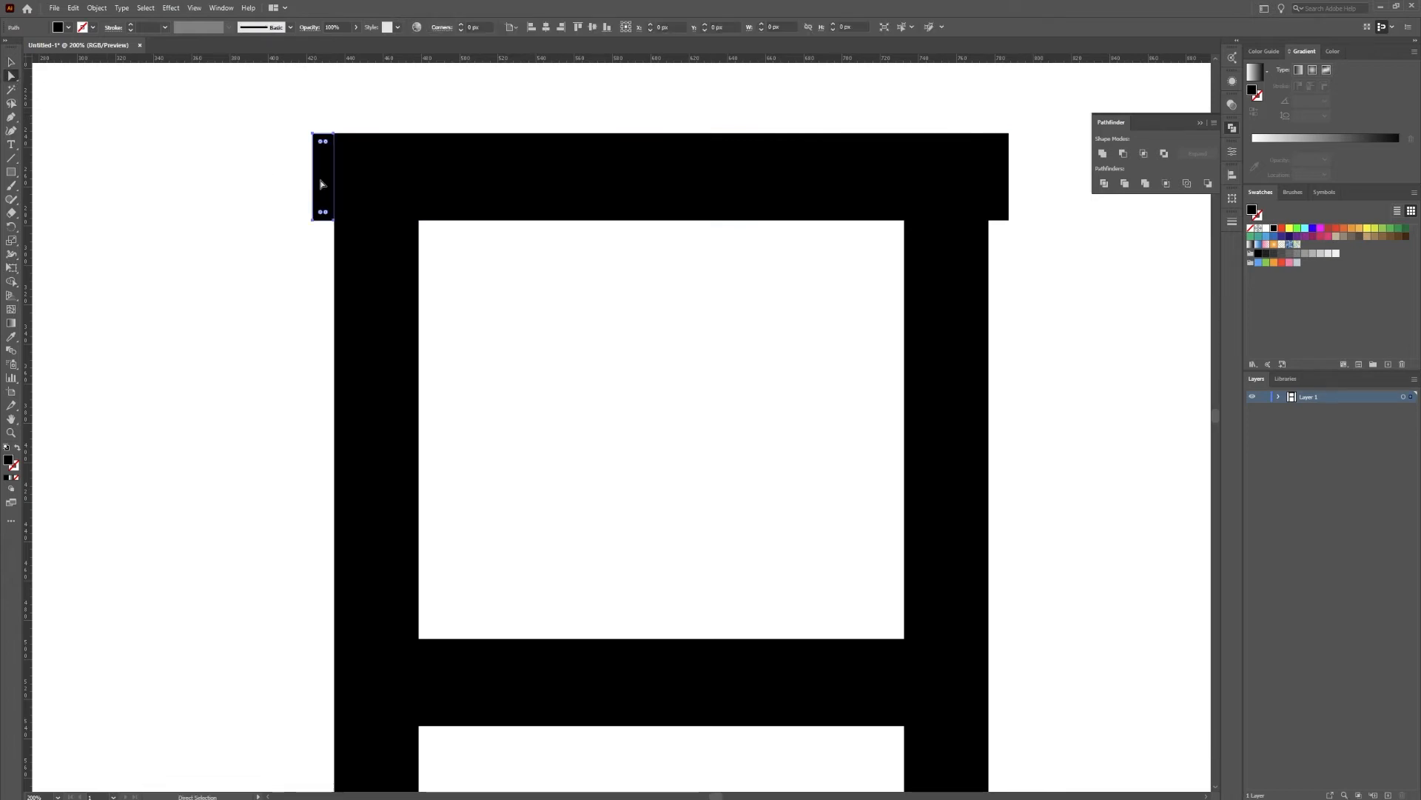
{"action": "key", "text": "Delete"}
{"action": "left_click", "coordinate": [999, 190]}
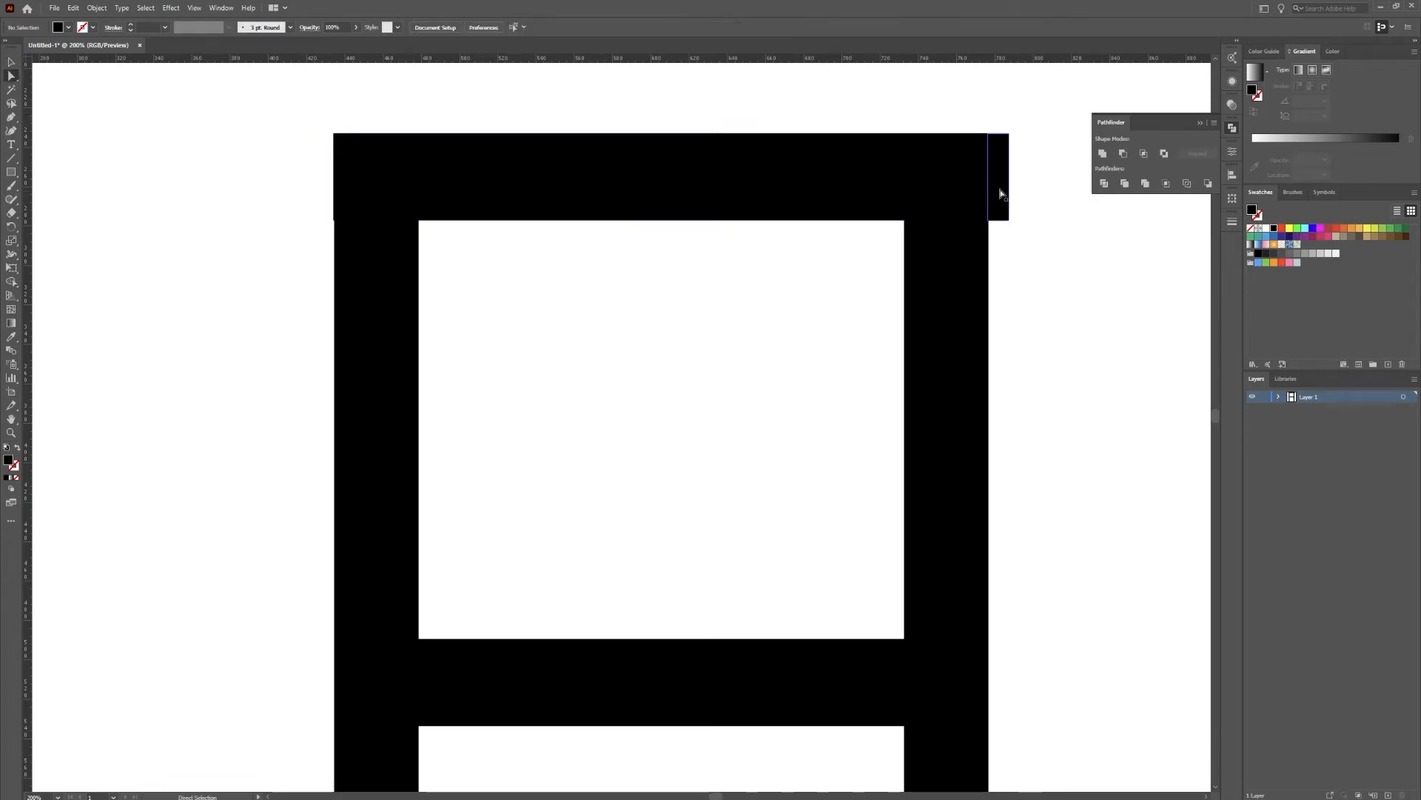
{"action": "key", "text": "Delete"}
{"action": "key", "text": "ctrl+1"}
Merge the top bar, left leg and the crossbar's overlap with that leg into one shape using Shape Builder
{"action": "key", "text": "v"}
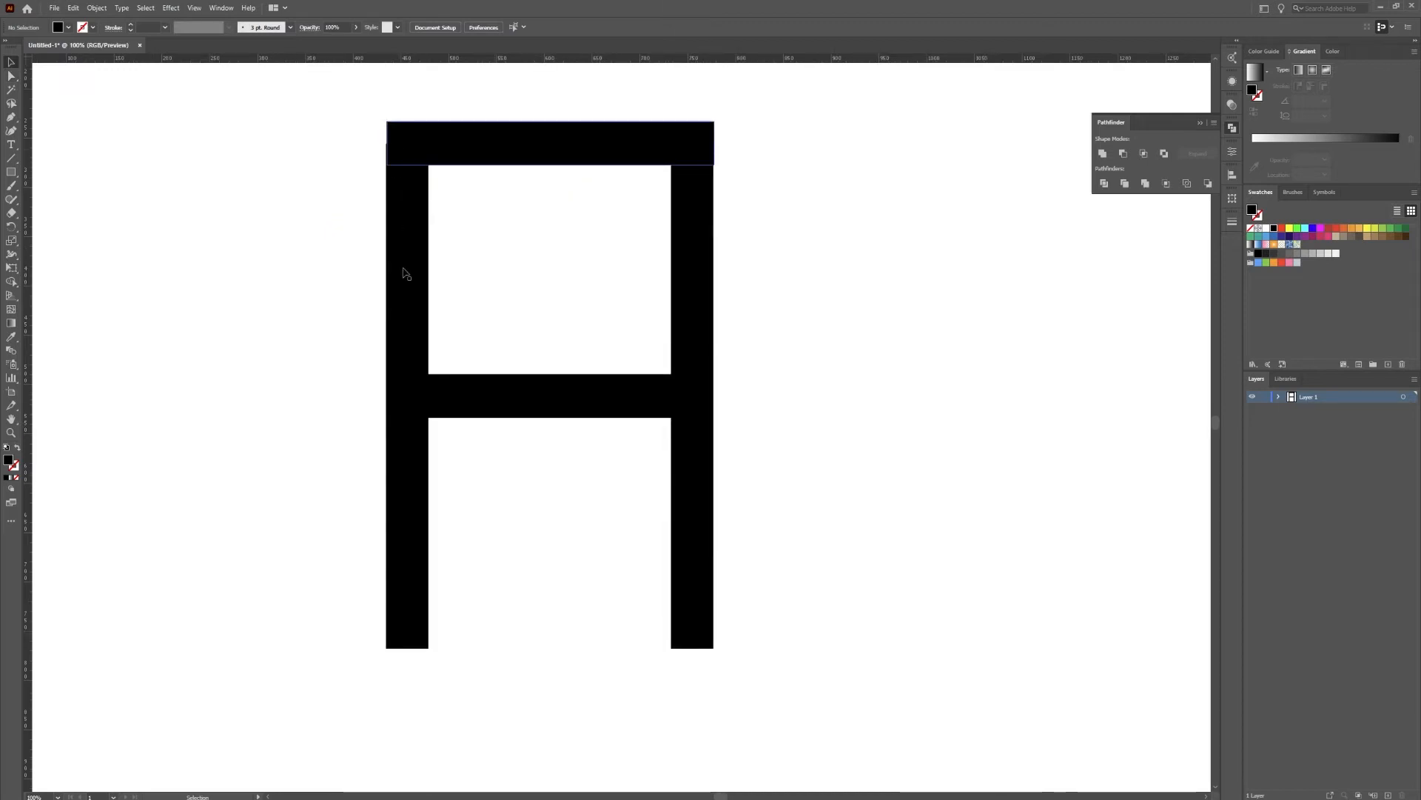
{"action": "left_click", "coordinate": [11, 282]}
{"action": "left_click", "coordinate": [12, 63]}
{"action": "key", "text": "ctrl+a"}
{"action": "left_click", "coordinate": [11, 282]}
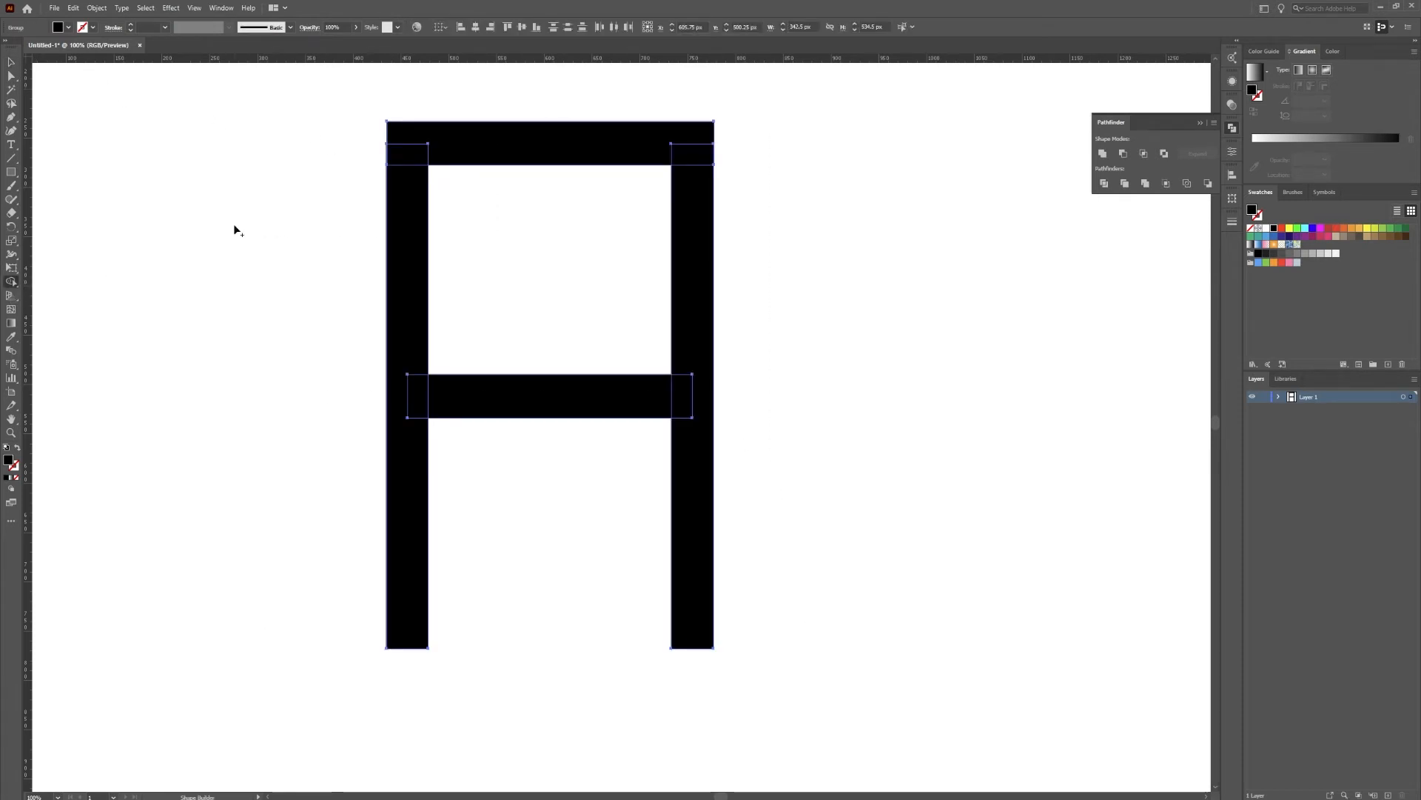
{"action": "mouse_move", "coordinate": [655, 148]}
{"action": "left_mouse_down"}
{"action": "mouse_move", "coordinate": [696, 151]}
{"action": "mouse_move", "coordinate": [636, 135]}
{"action": "mouse_move", "coordinate": [421, 135]}
{"action": "mouse_move", "coordinate": [395, 197]}
{"action": "mouse_move", "coordinate": [396, 286]}
{"action": "left_mouse_up"}
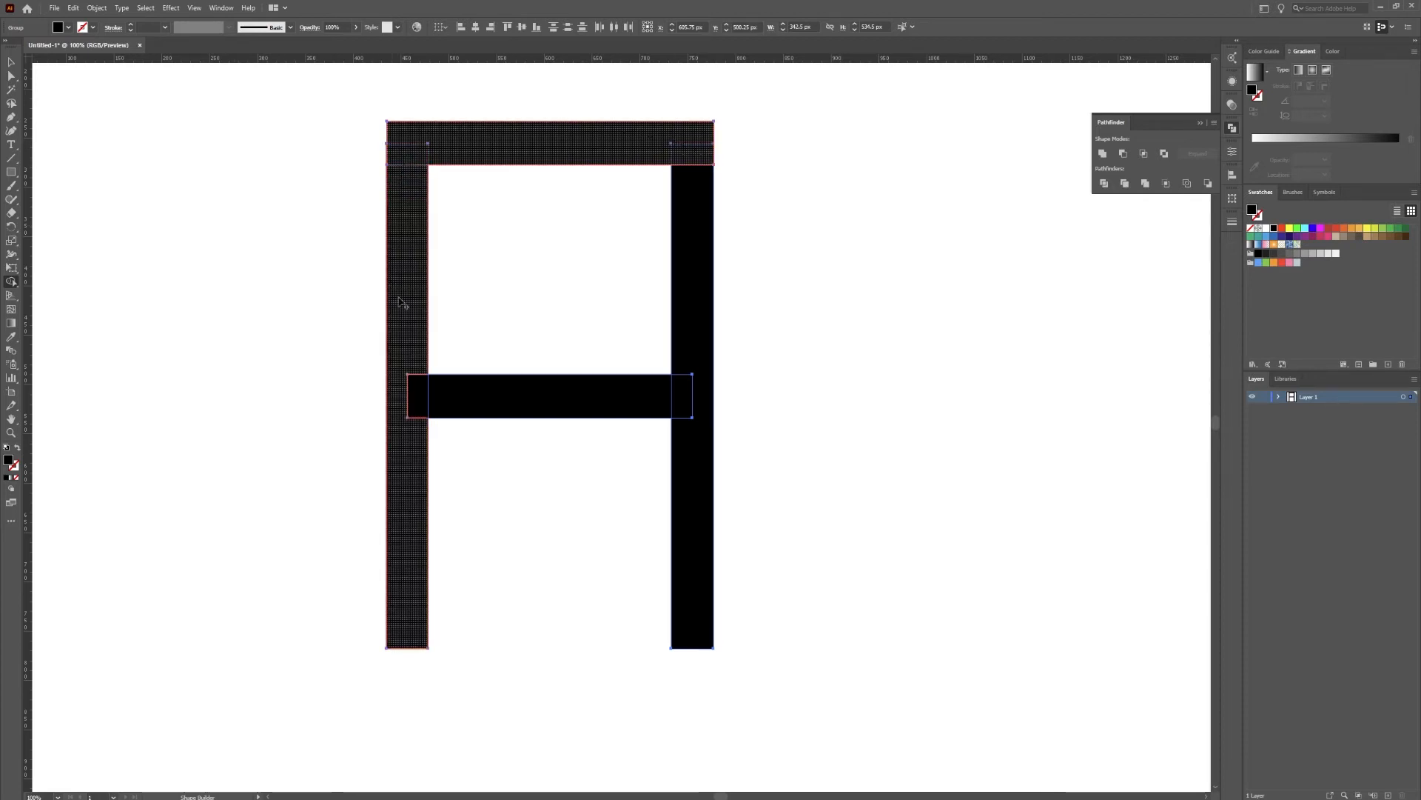
{"action": "left_click_drag", "start_coordinate": [408, 340], "coordinate": [404, 477]}
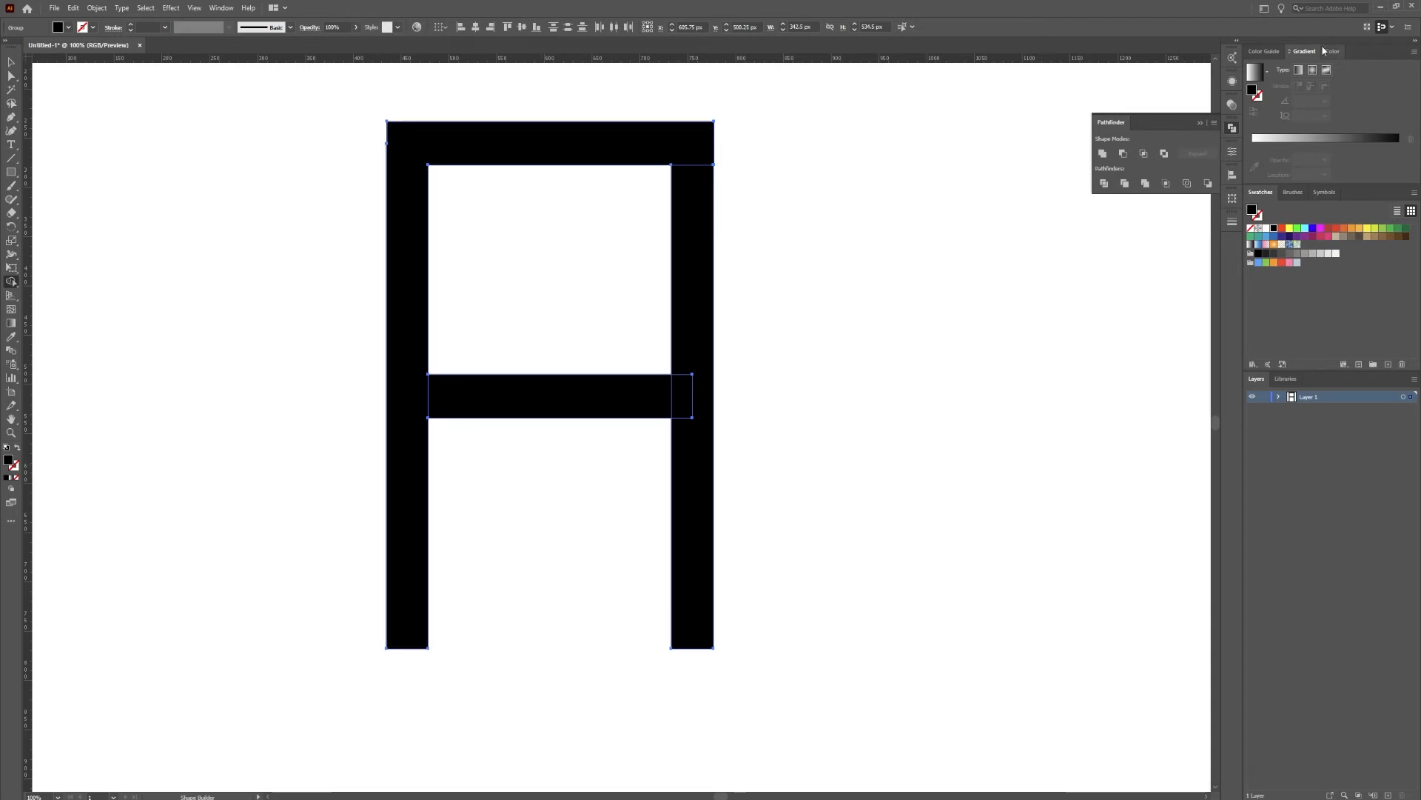
Fill all parts of the letter with the Sky gradient preset and deselect them
{"action": "left_click", "coordinate": [1267, 73]}
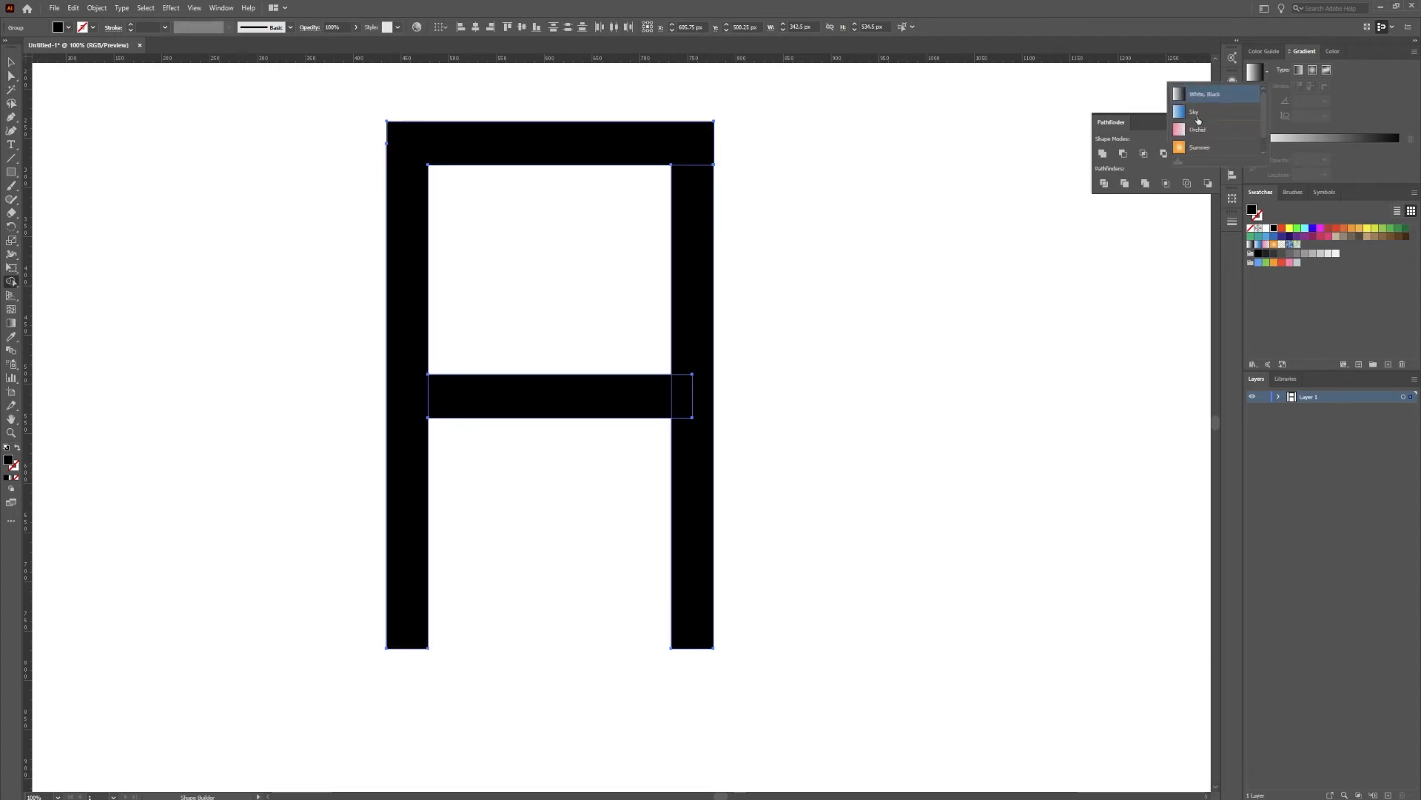
{"action": "left_click", "coordinate": [1197, 113]}
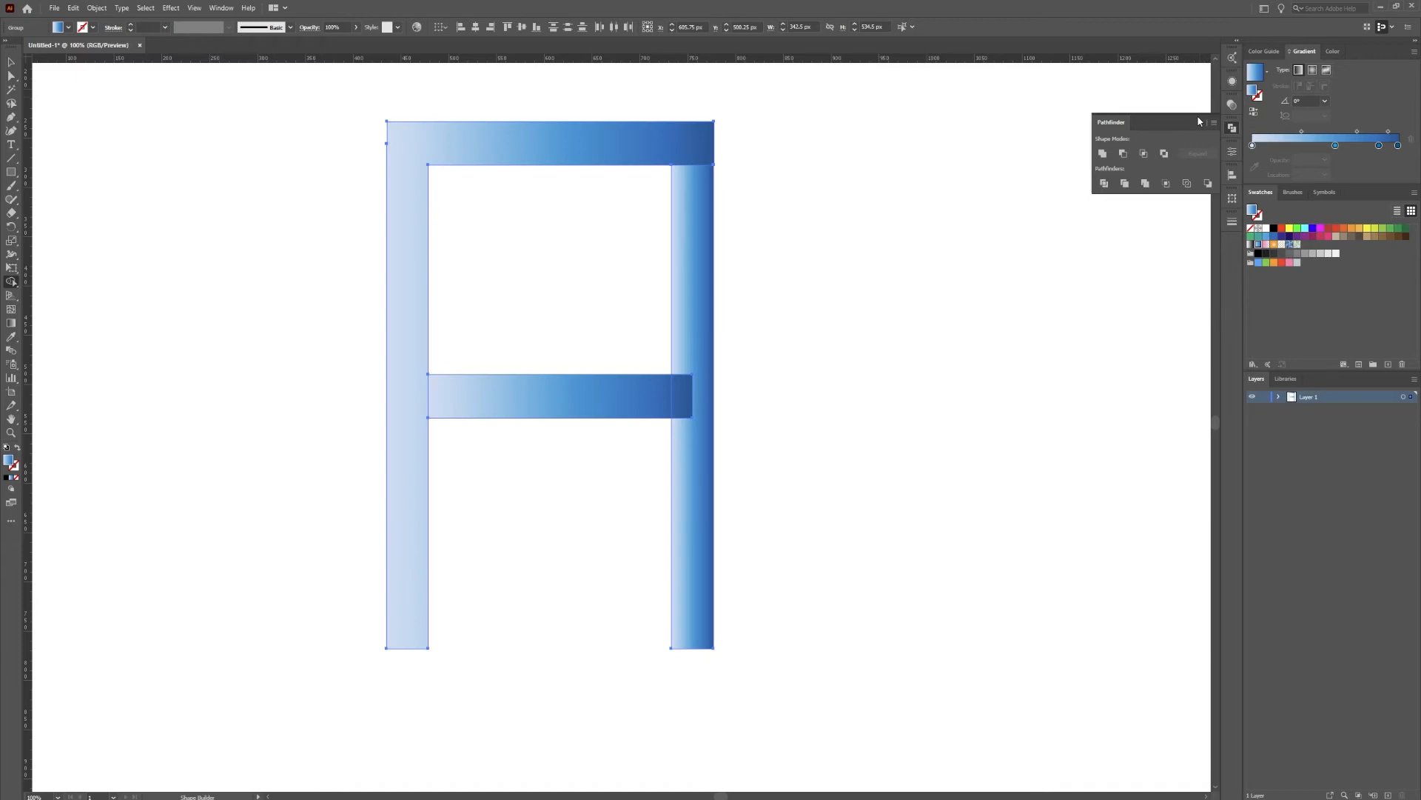
{"action": "left_click", "coordinate": [11, 62]}
{"action": "left_click", "coordinate": [349, 190]}
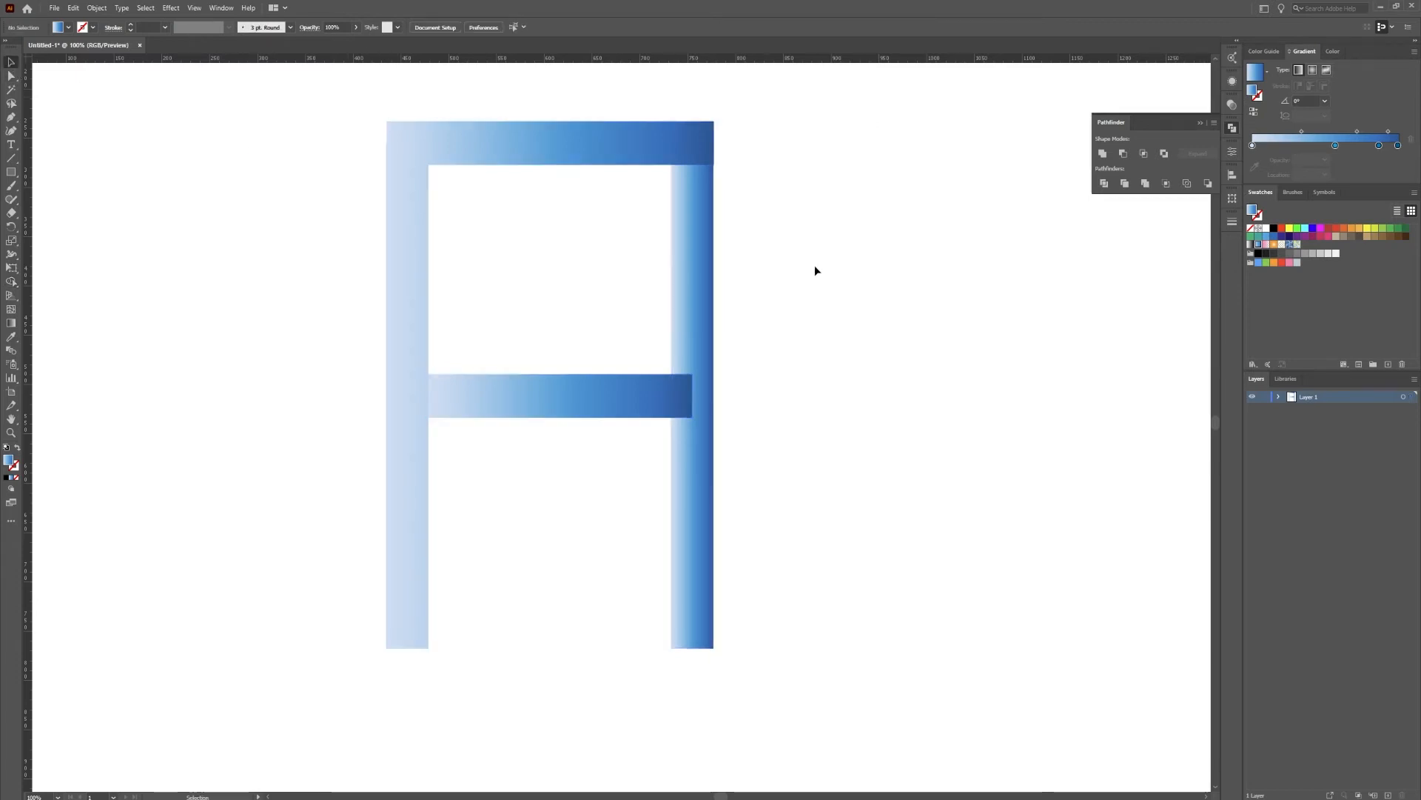
Send the letter's crossbar behind the other parts with Send to Back
{"action": "right_click", "coordinate": [570, 400]}
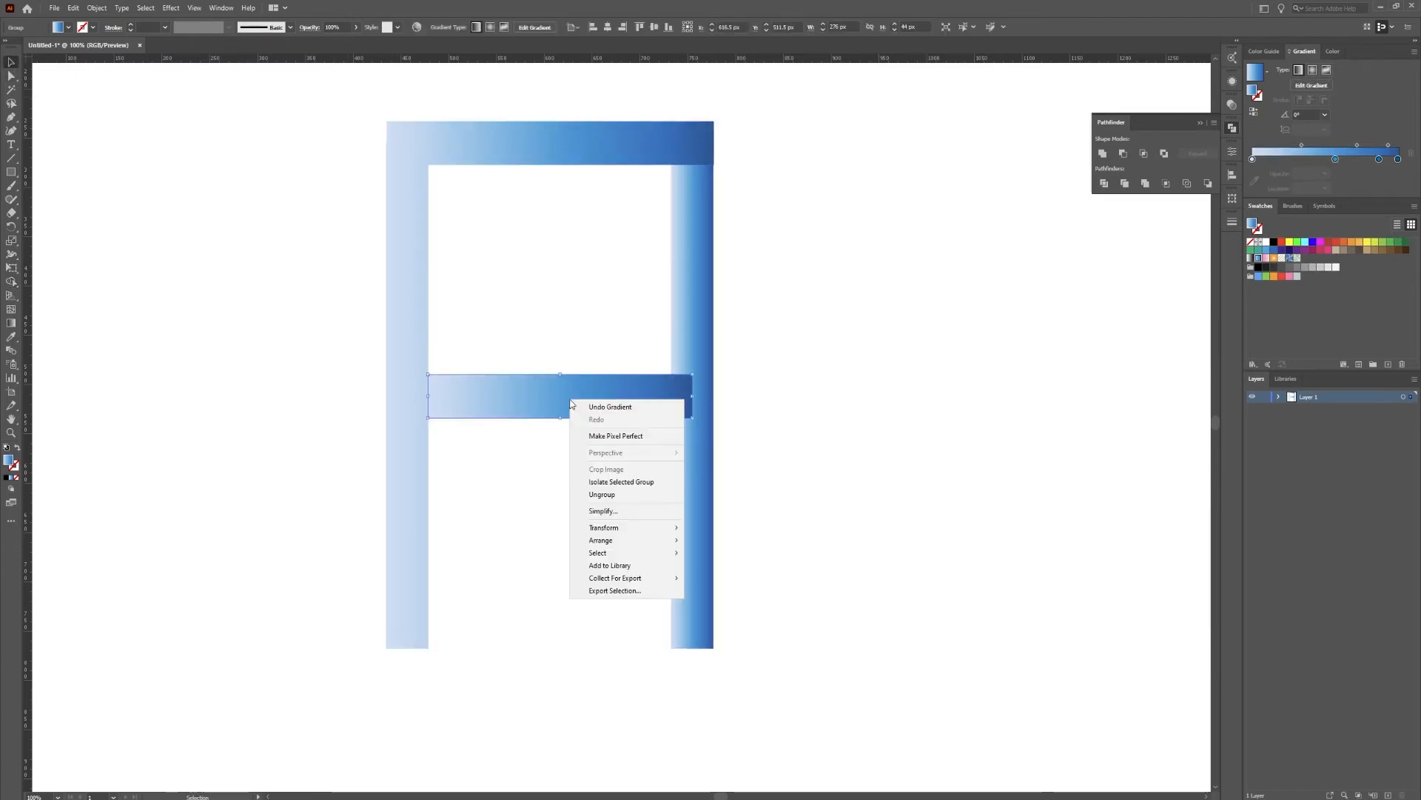
{"action": "mouse_move", "coordinate": [652, 540]}
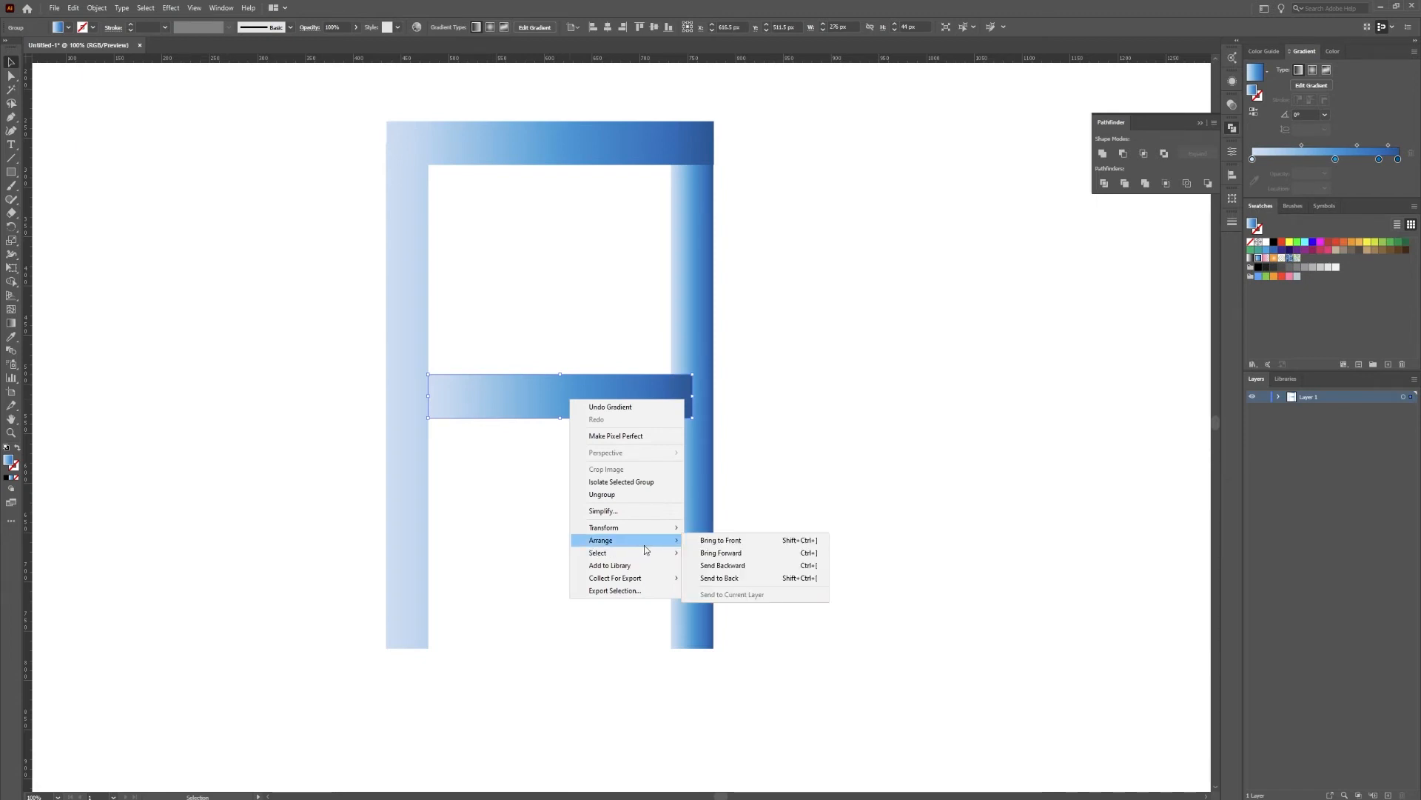
{"action": "left_click", "coordinate": [733, 578]}
{"action": "left_click", "coordinate": [766, 440]}
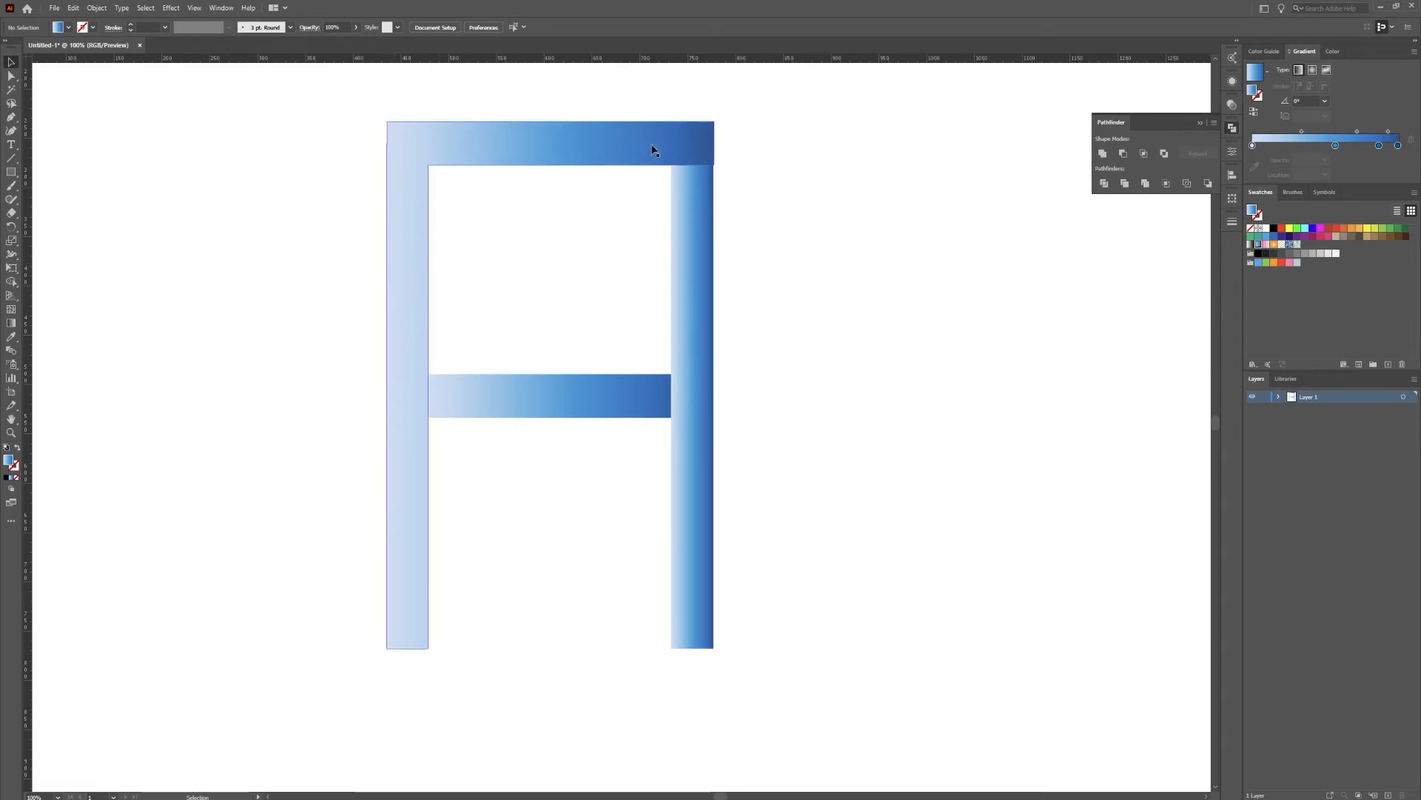
Redraw the right leg's gradient vertically with the Gradient tool, from light below its foot to dark above the top bar
{"action": "left_click", "coordinate": [700, 241]}
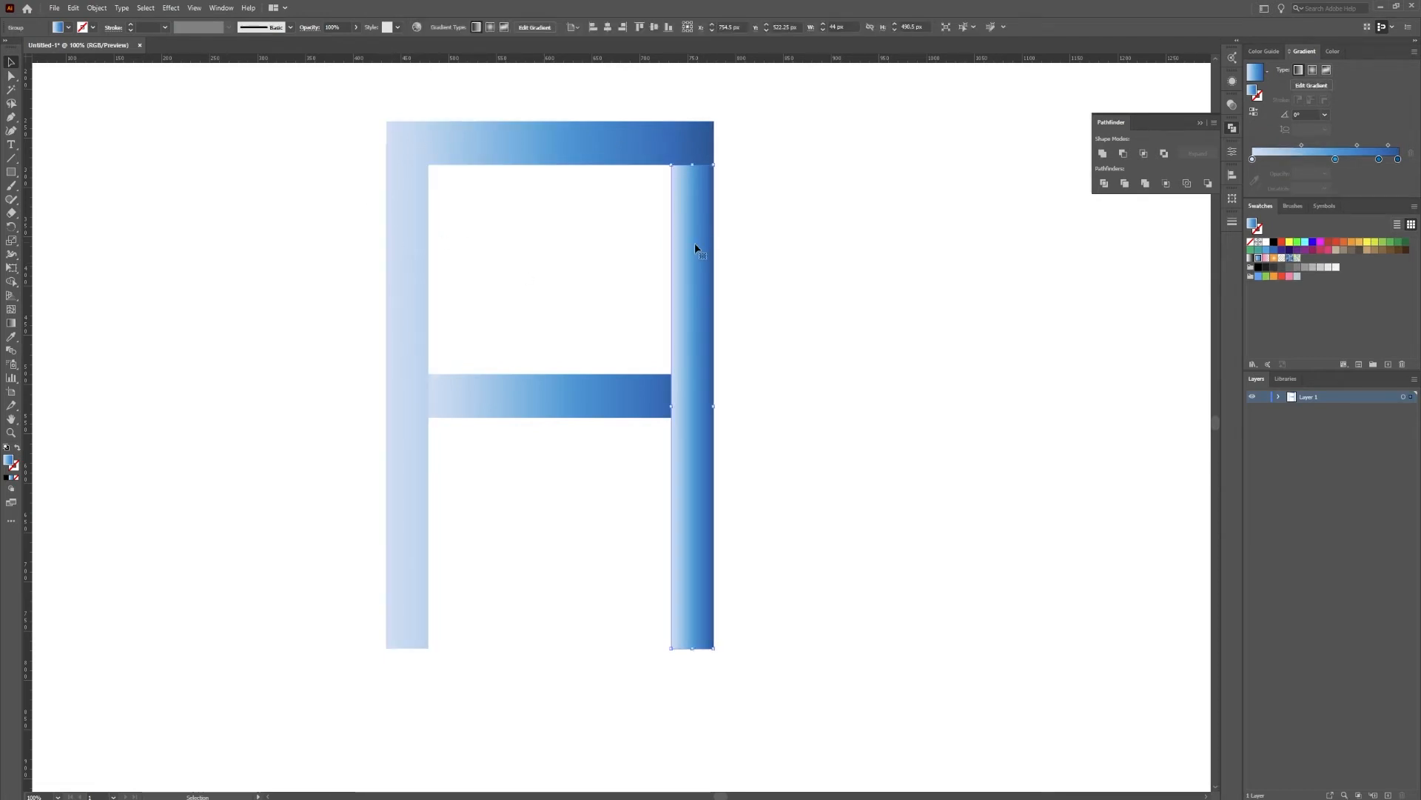
{"action": "left_click", "coordinate": [11, 322]}
{"action": "left_click_drag", "start_coordinate": [699, 133], "coordinate": [715, 228]}
{"action": "key", "text": "space"}
{"action": "left_click_drag", "start_coordinate": [642, 189], "coordinate": [671, 303]}
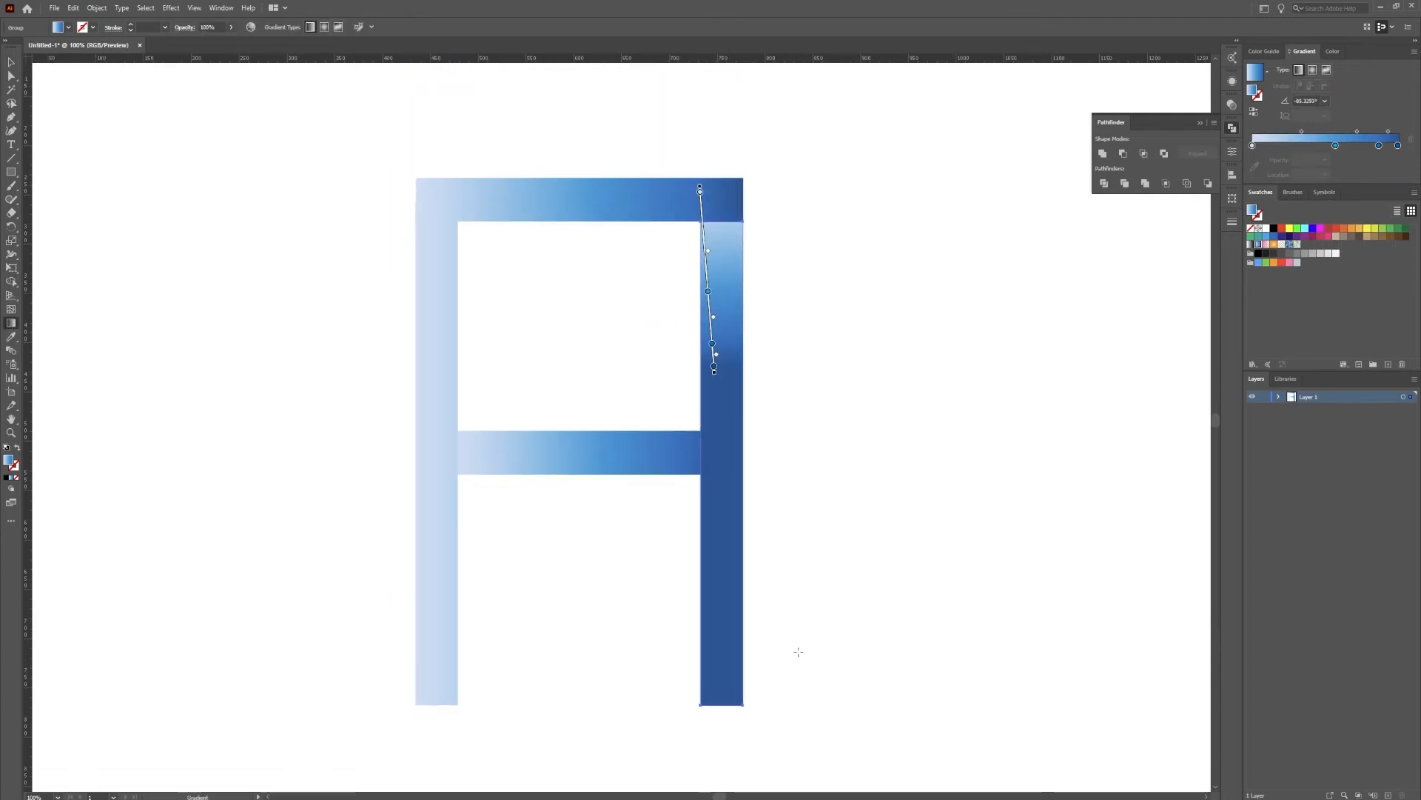
{"action": "mouse_move", "coordinate": [728, 746]}
{"action": "left_mouse_down"}
{"action": "mouse_move", "coordinate": [732, 149]}
{"action": "mouse_move", "coordinate": [718, 140]}
{"action": "mouse_move", "coordinate": [726, 163]}
{"action": "left_mouse_up"}
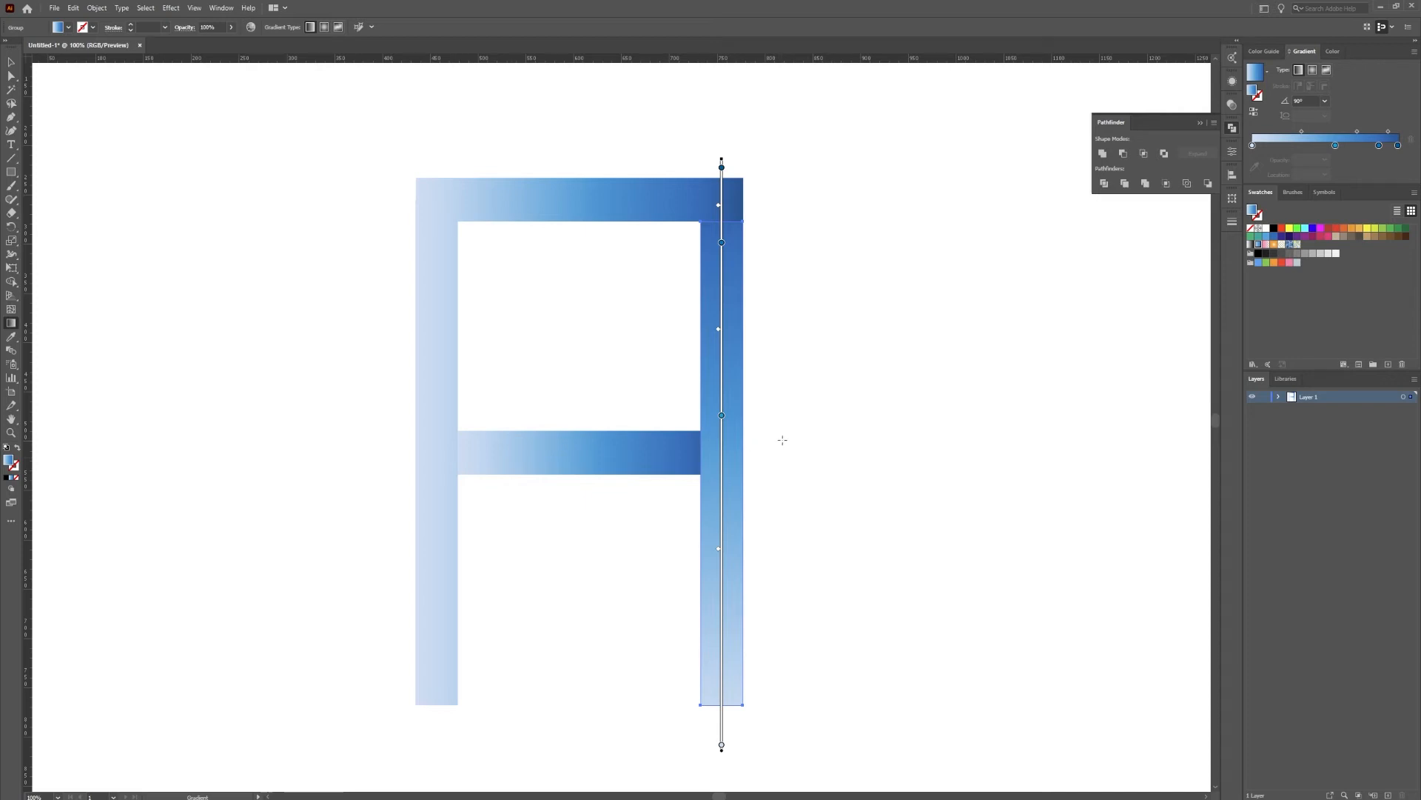
{"action": "mouse_move", "coordinate": [825, 445]}
{"action": "left_mouse_down"}
{"action": "mouse_move", "coordinate": [554, 453]}
{"action": "mouse_move", "coordinate": [629, 445]}
{"action": "left_mouse_up"}
{"action": "left_click_drag", "start_coordinate": [812, 493], "coordinate": [766, 478]}
{"action": "mouse_move", "coordinate": [729, 740]}
{"action": "left_mouse_down"}
{"action": "mouse_move", "coordinate": [724, 108]}
{"action": "mouse_move", "coordinate": [727, 215]}
{"action": "mouse_move", "coordinate": [703, 166]}
{"action": "left_mouse_up"}
Shift the first midpoint of the crossbar's gradient slightly toward the dark end and reverse the gradient
{"action": "key", "text": "v"}
{"action": "left_click", "coordinate": [537, 471]}
{"action": "key", "text": "g"}
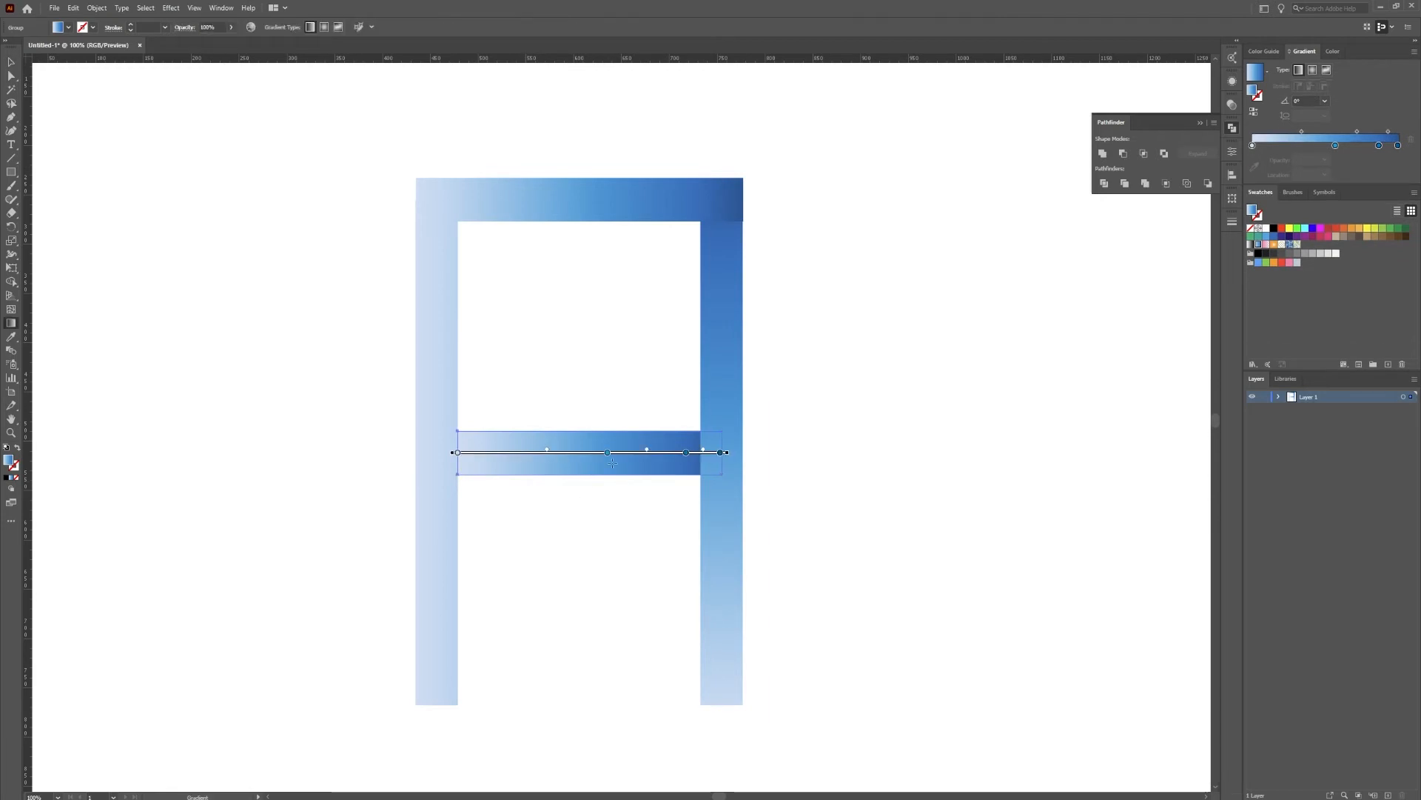
{"action": "mouse_move", "coordinate": [548, 453]}
{"action": "left_mouse_down"}
{"action": "mouse_move", "coordinate": [529, 453]}
{"action": "mouse_move", "coordinate": [567, 454]}
{"action": "left_mouse_up"}
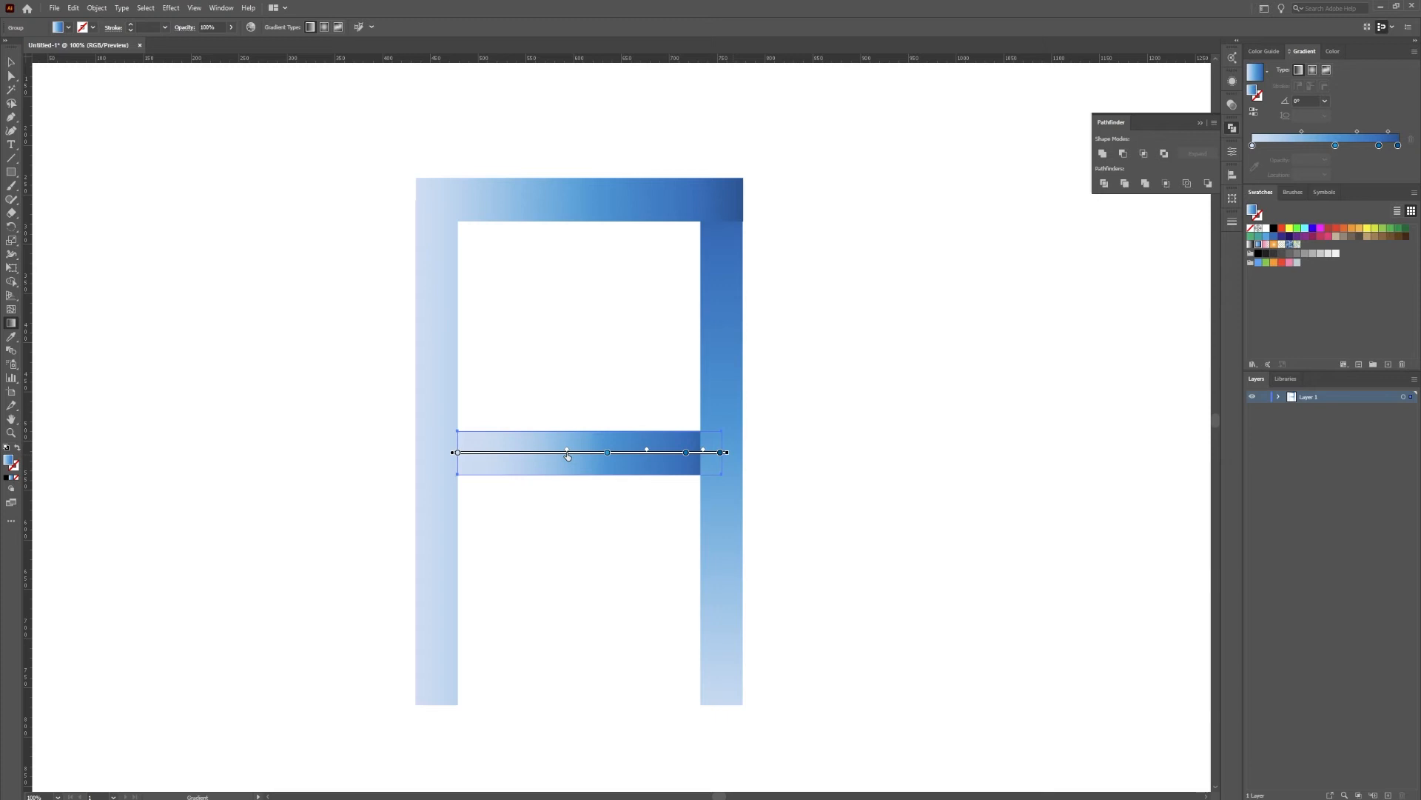
{"action": "left_click", "coordinate": [1254, 111]}
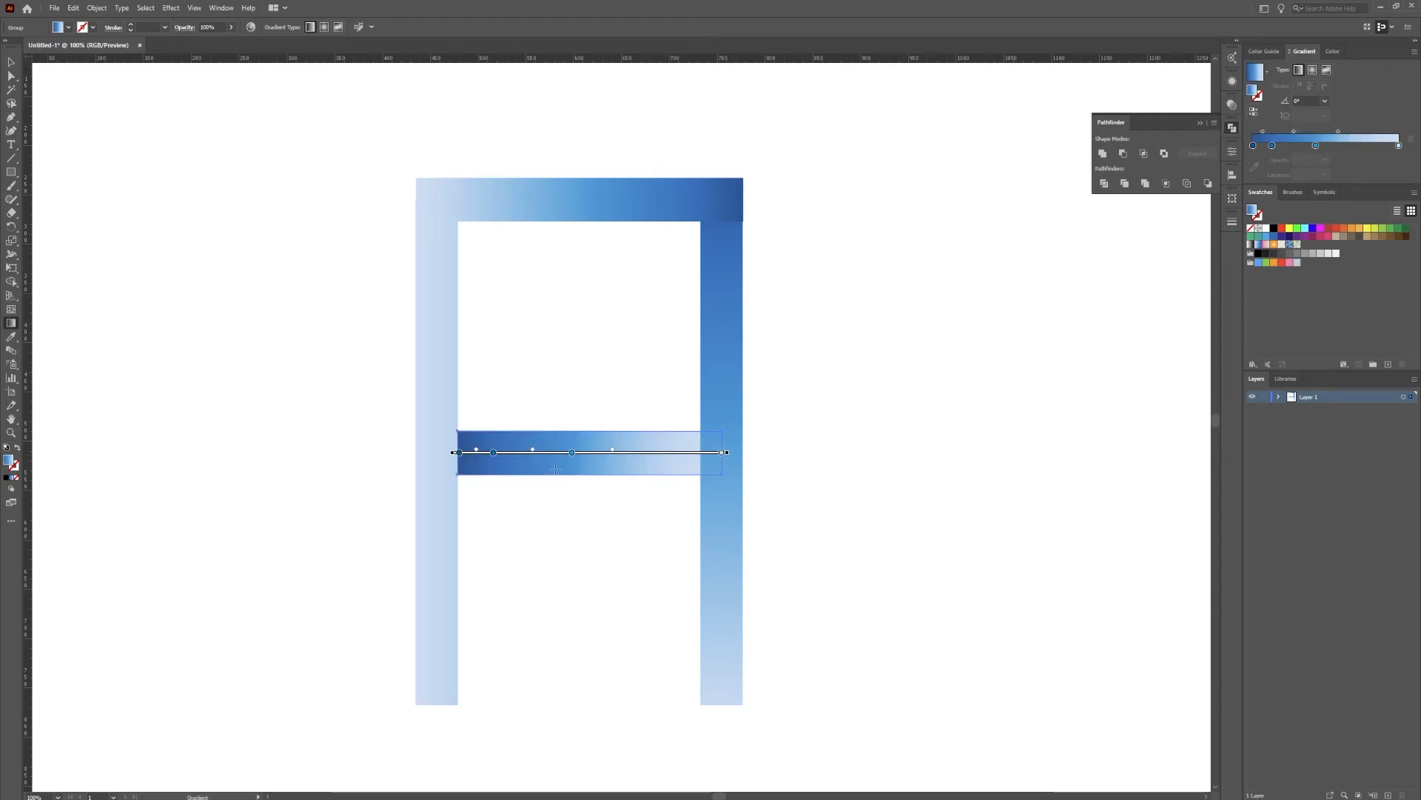
Redraw the crossbar's gradient horizontally so it extends well beyond both legs, and deselect the crossbar
{"action": "left_click", "coordinate": [765, 452]}
{"action": "left_click_drag", "start_coordinate": [766, 451], "coordinate": [318, 446]}
{"action": "mouse_move", "coordinate": [399, 482]}
{"action": "left_mouse_down"}
{"action": "mouse_move", "coordinate": [416, 442]}
{"action": "mouse_move", "coordinate": [805, 446]}
{"action": "left_mouse_up"}
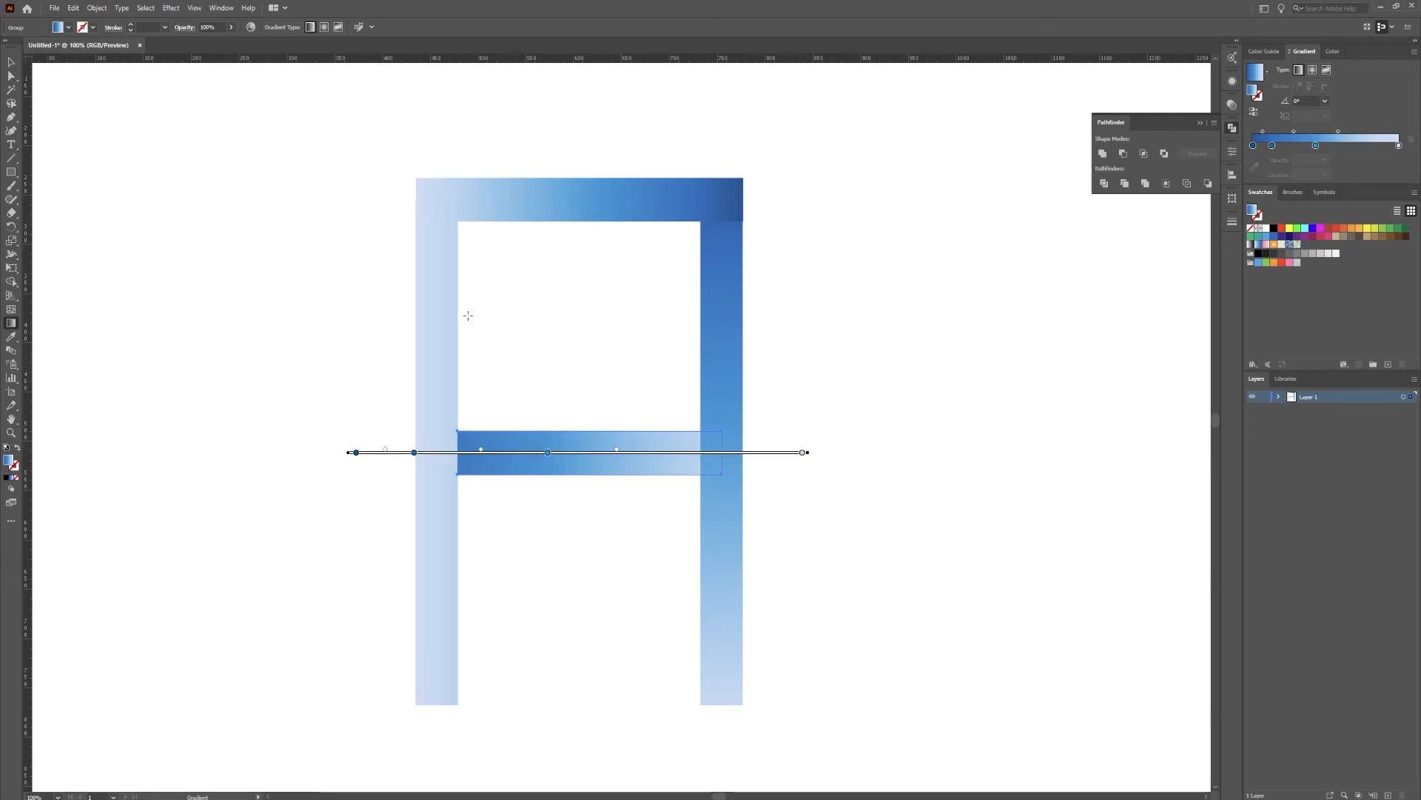
{"action": "left_click", "coordinate": [11, 63]}
{"action": "left_click", "coordinate": [343, 226]}
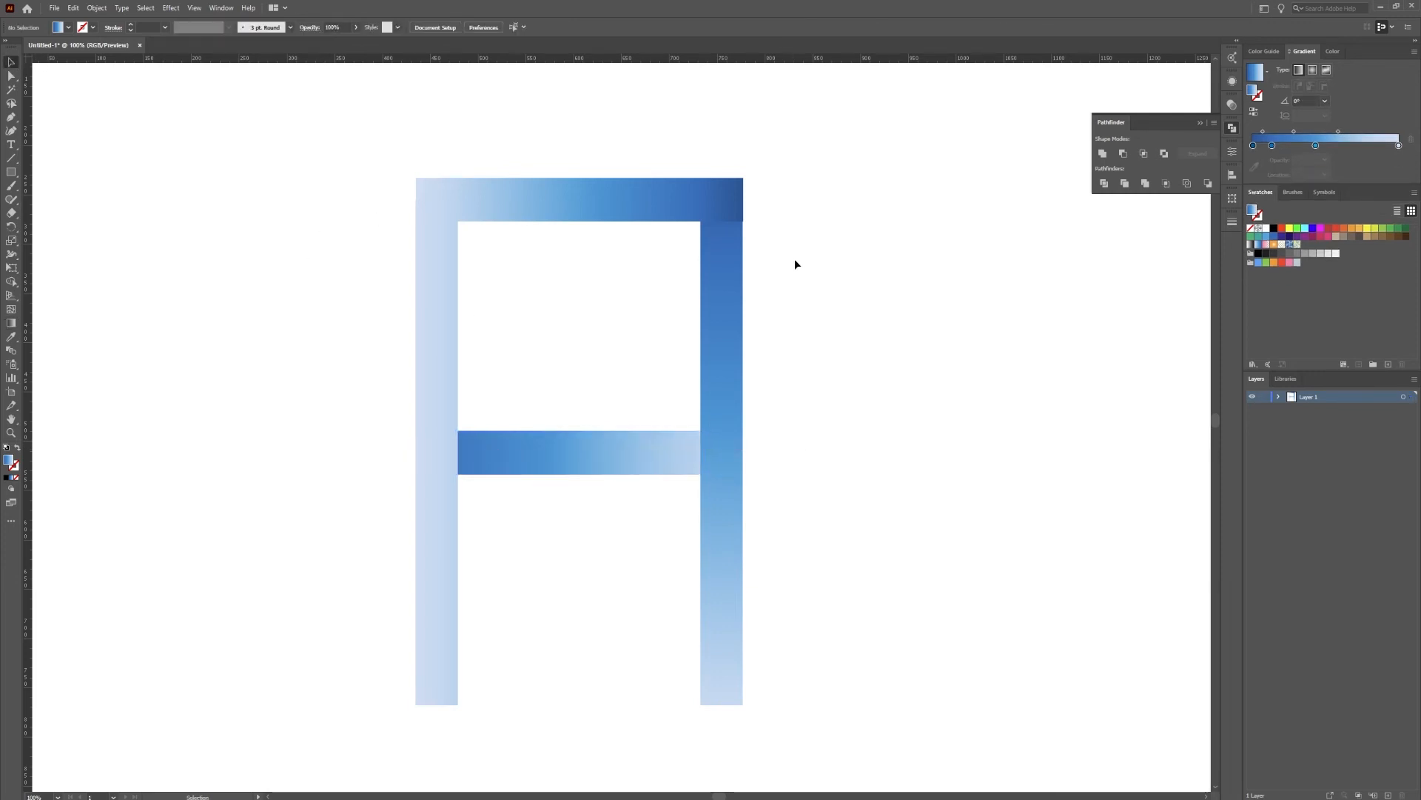
Overlay the right leg with a copy filled with a white-to-black gradient whose white stop has 0% opacity
{"action": "left_click_drag", "start_coordinate": [807, 303], "coordinate": [772, 314]}
{"action": "left_click", "coordinate": [692, 319]}
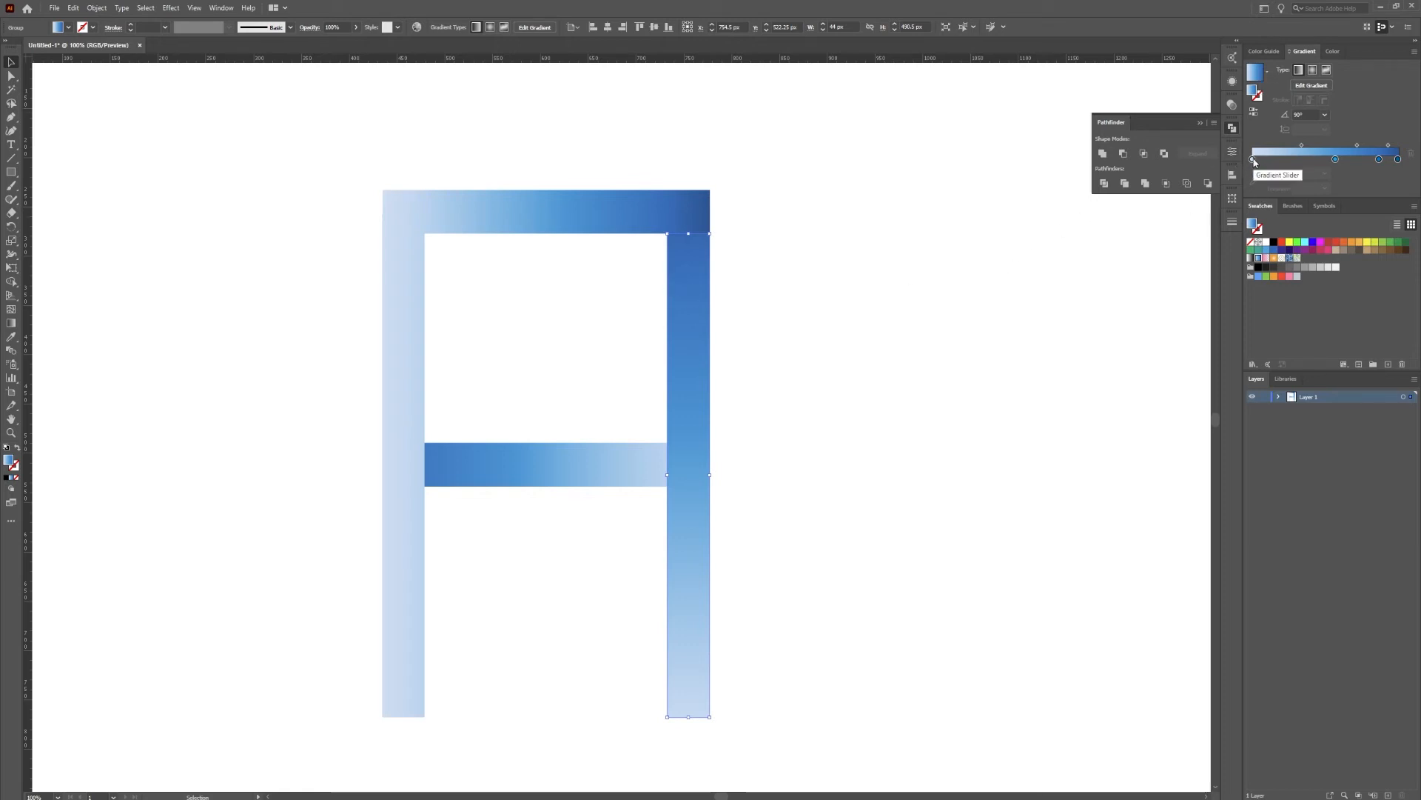
{"action": "left_click", "coordinate": [1268, 71]}
{"action": "left_click", "coordinate": [1209, 95]}
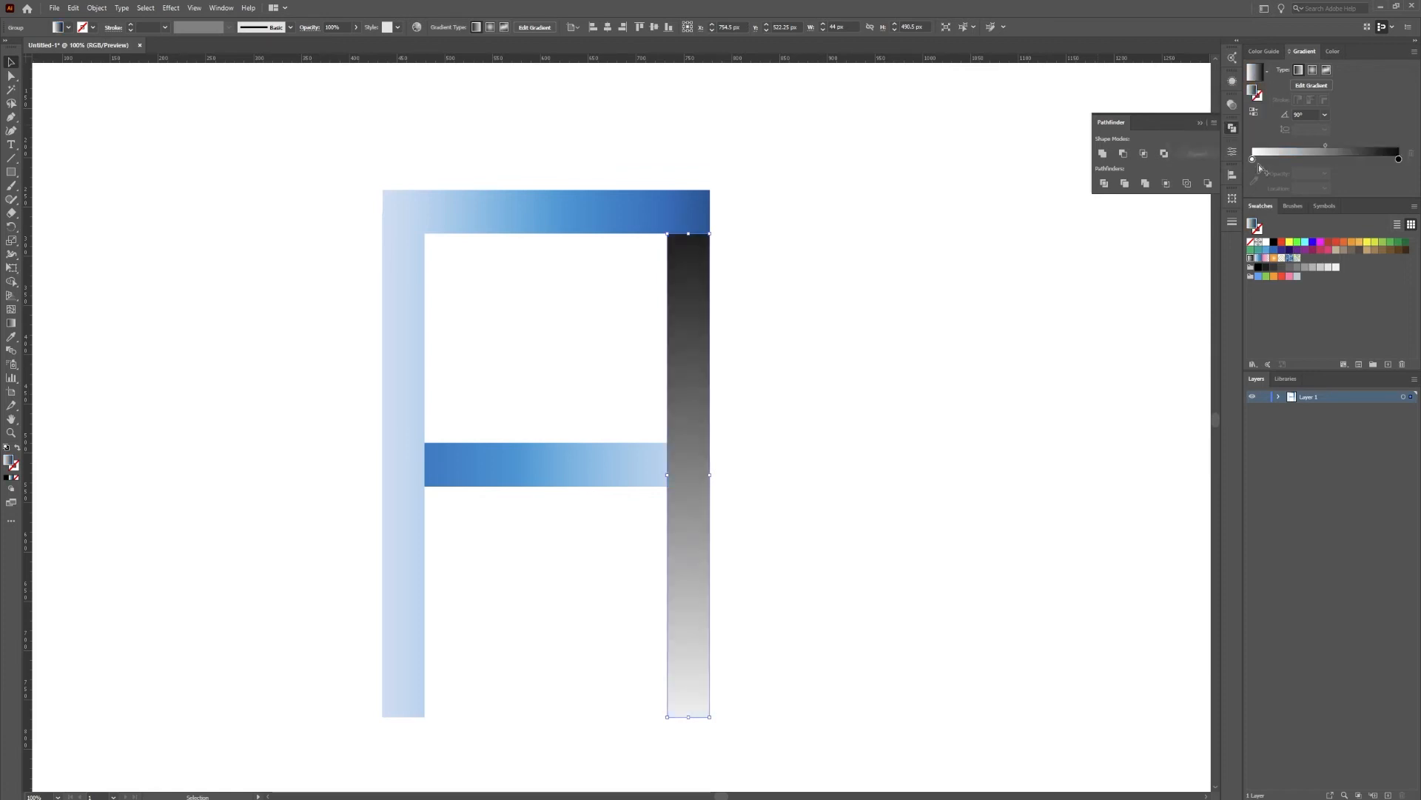
{"action": "left_click", "coordinate": [1253, 159]}
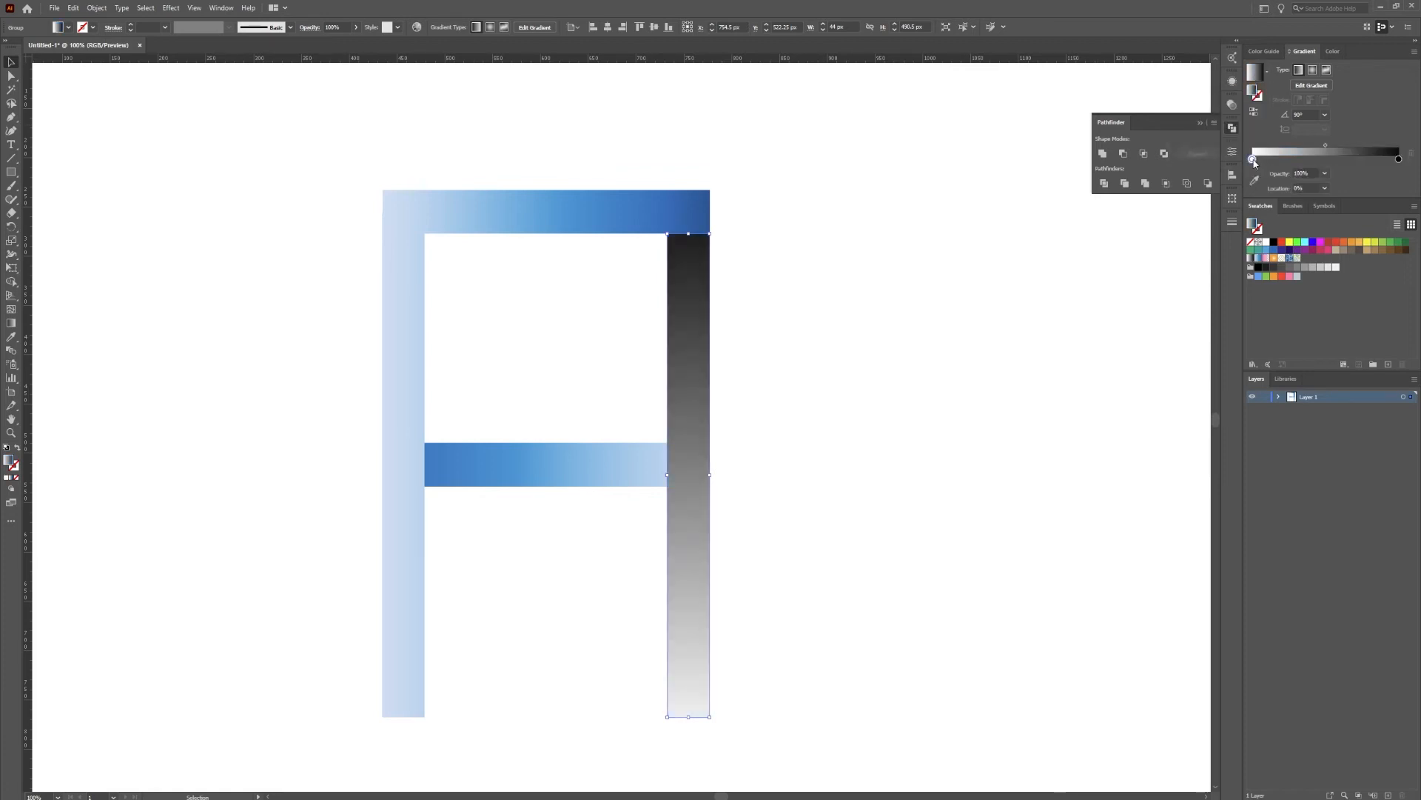
{"action": "left_click", "coordinate": [1342, 191]}
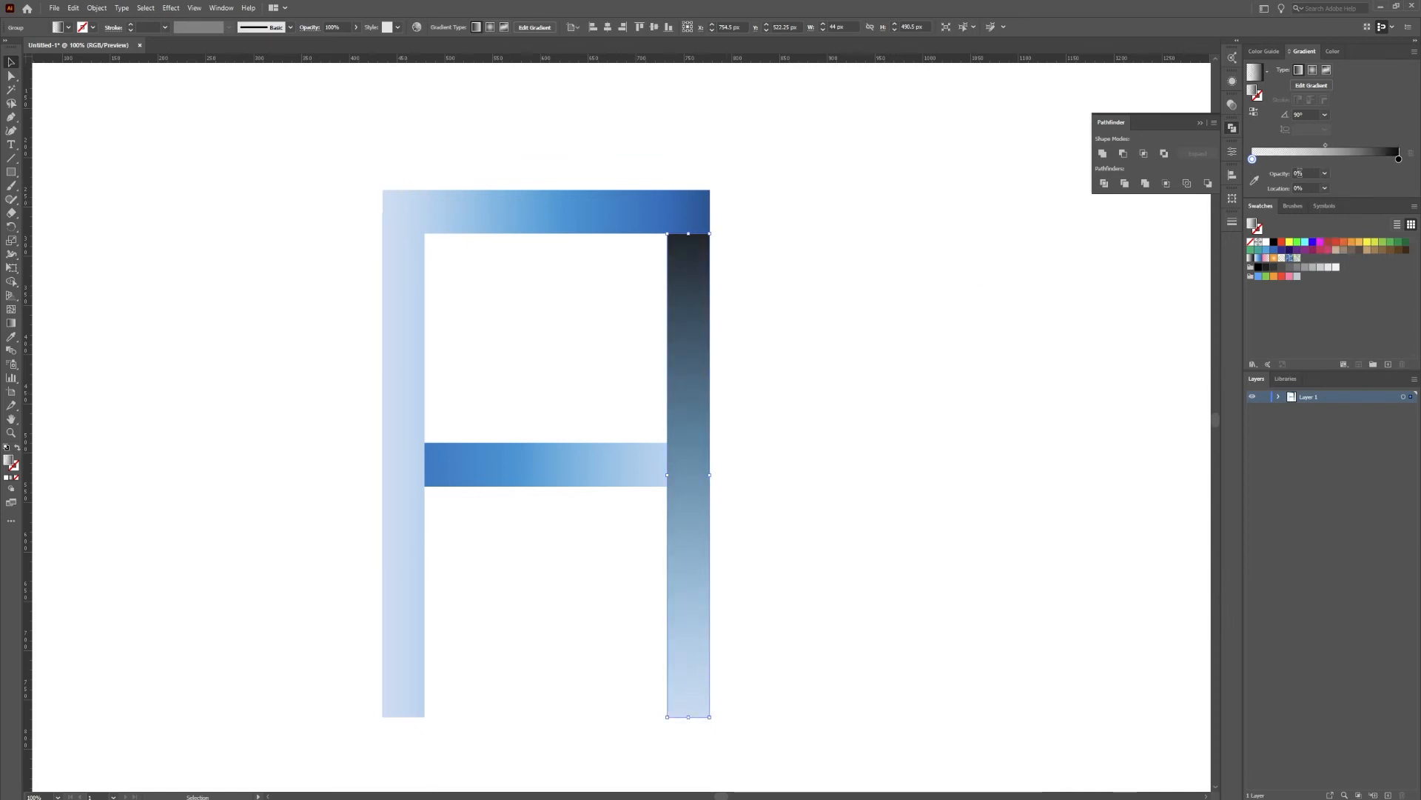
Set the right leg overlay's black stop to 40% opacity and move the gradient midpoint to about 87%
{"action": "left_click", "coordinate": [1398, 158]}
{"action": "left_click", "coordinate": [1324, 173]}
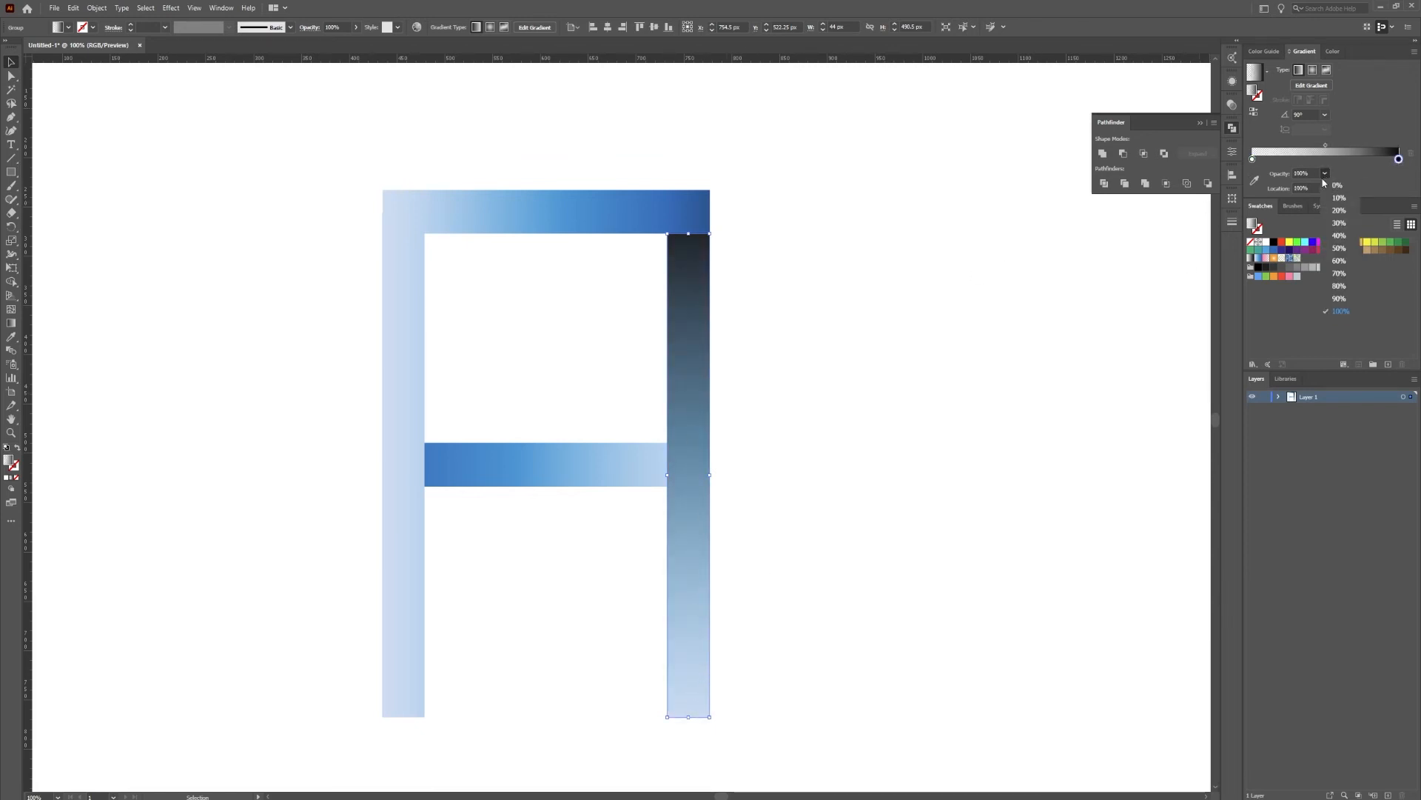
{"action": "left_click", "coordinate": [1338, 236]}
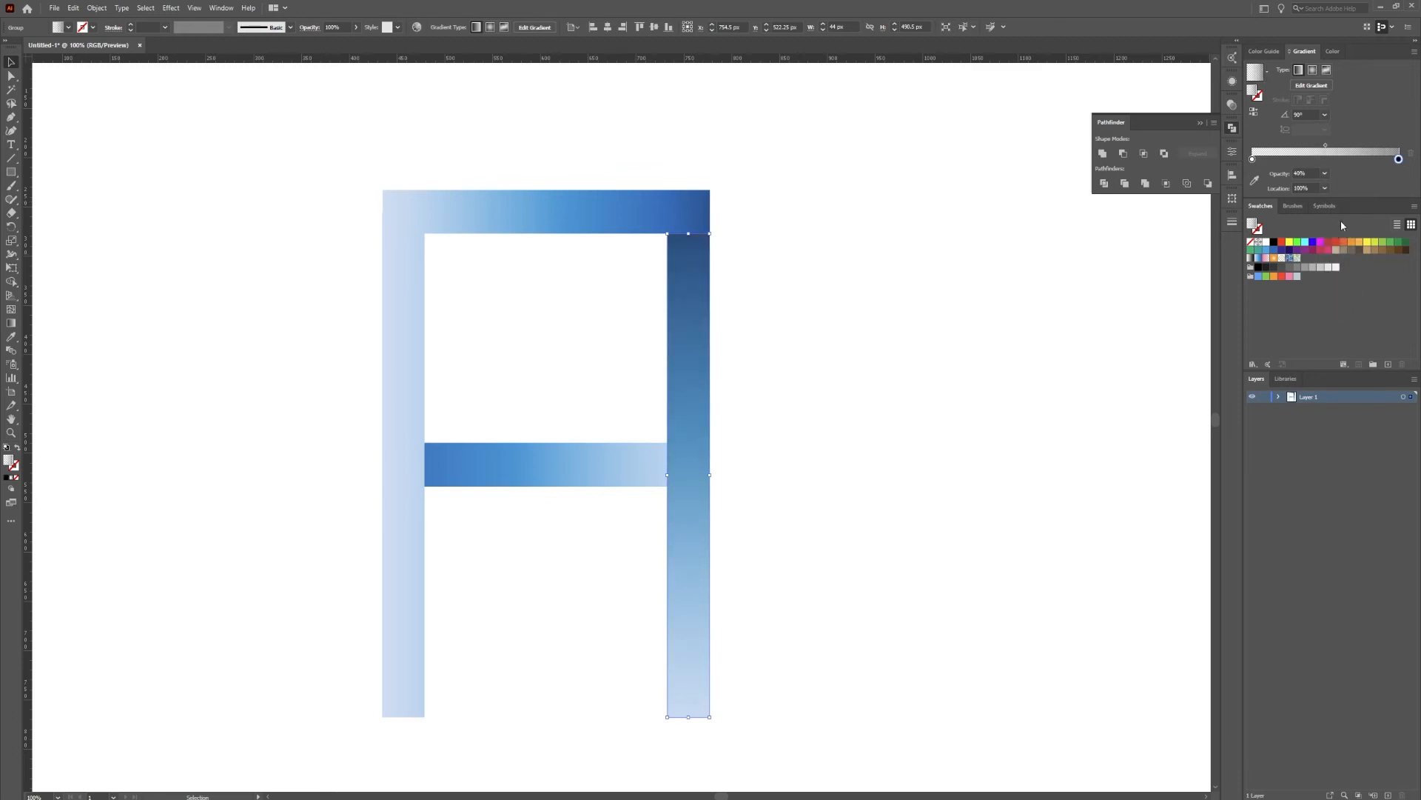
{"action": "left_click_drag", "start_coordinate": [1326, 151], "coordinate": [1386, 148]}
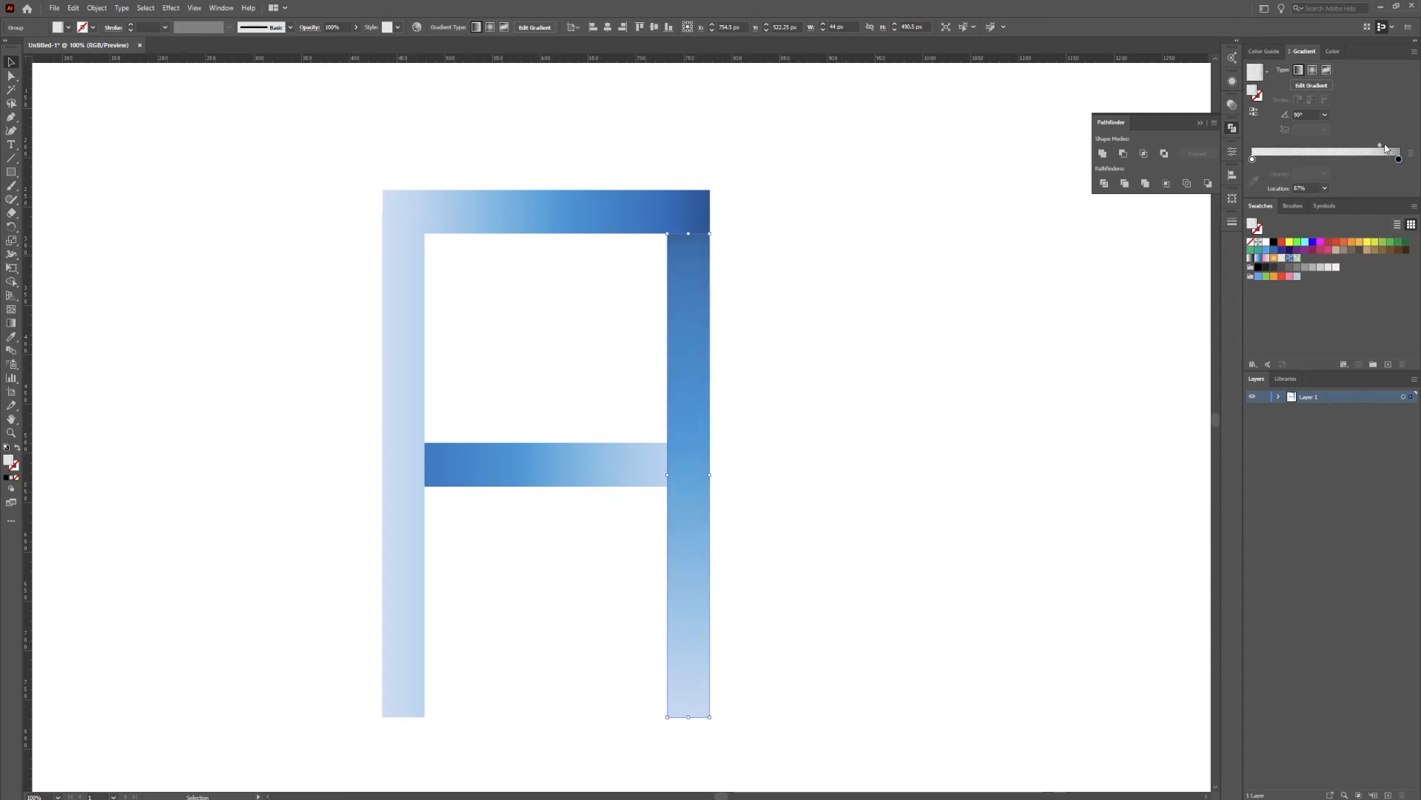
{"action": "left_click", "coordinate": [889, 271]}
{"action": "mouse_move", "coordinate": [1382, 136]}
{"action": "left_mouse_down"}
{"action": "mouse_move", "coordinate": [1362, 136]}
{"action": "mouse_move", "coordinate": [1393, 148]}
{"action": "mouse_move", "coordinate": [1342, 131]}
{"action": "mouse_move", "coordinate": [1388, 146]}
{"action": "left_mouse_up"}
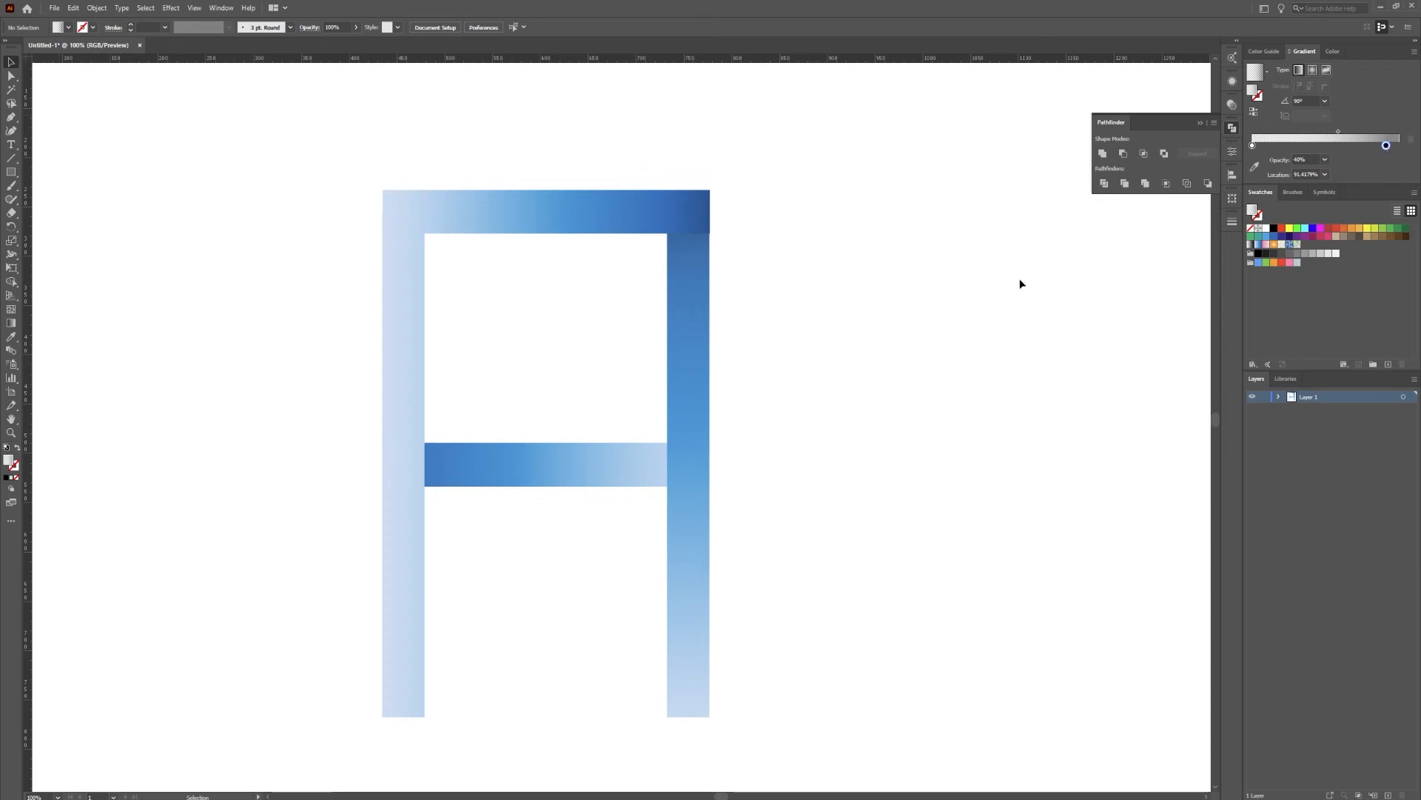
Set the black stop of the right leg overlay to 60% opacity and shift the midpoint slightly toward the white stop
{"action": "left_click", "coordinate": [699, 397]}
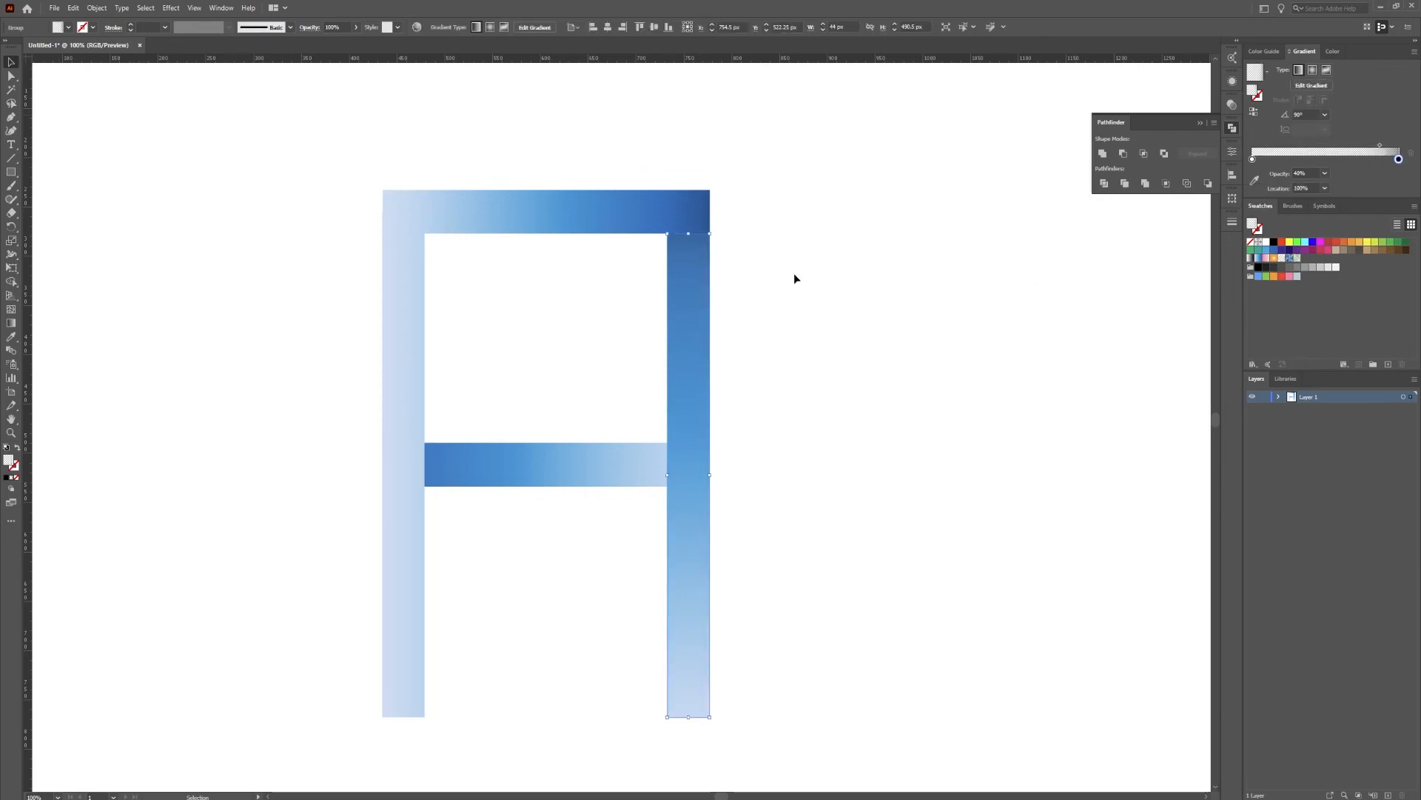
{"action": "left_click", "coordinate": [1324, 173]}
{"action": "left_click", "coordinate": [1339, 261]}
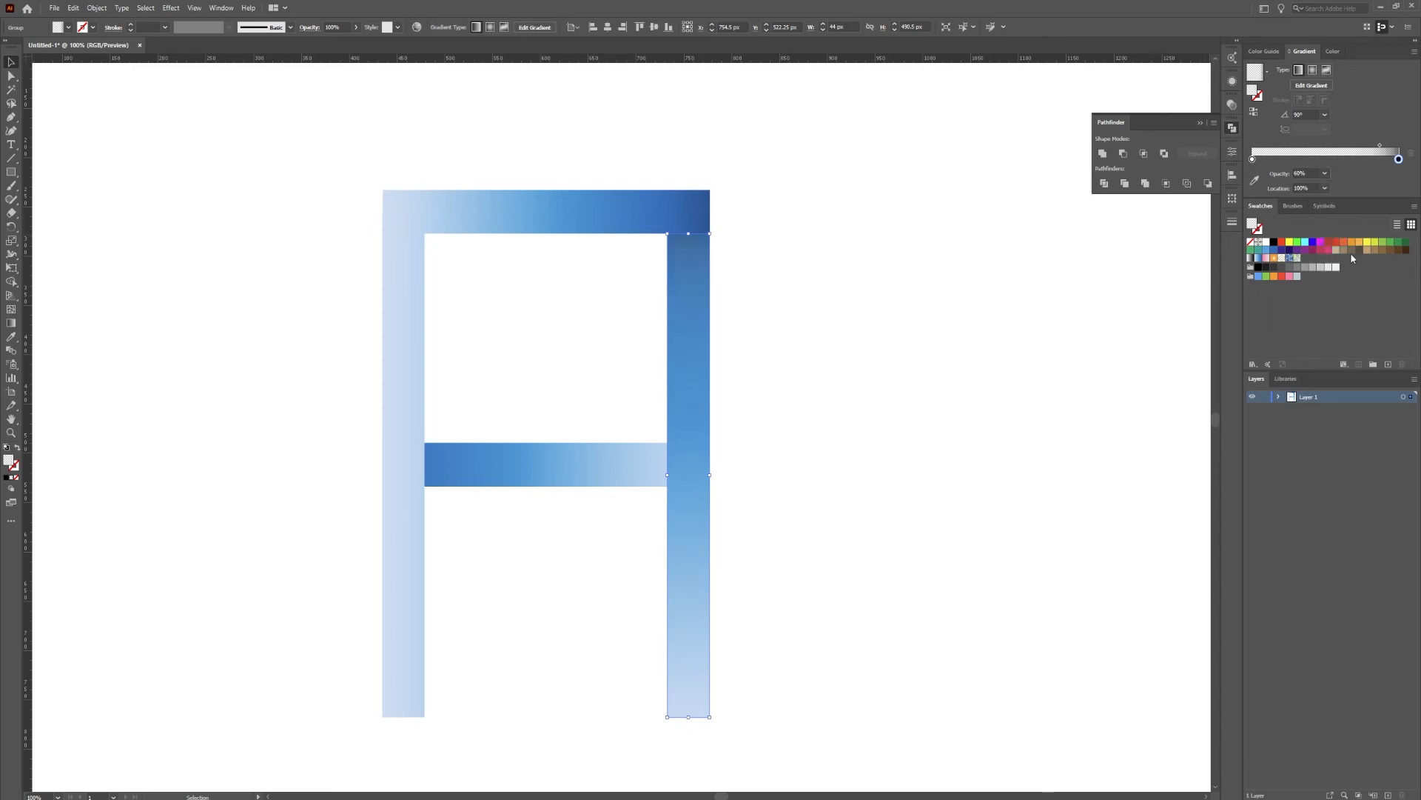
{"action": "double_click", "coordinate": [1399, 159]}
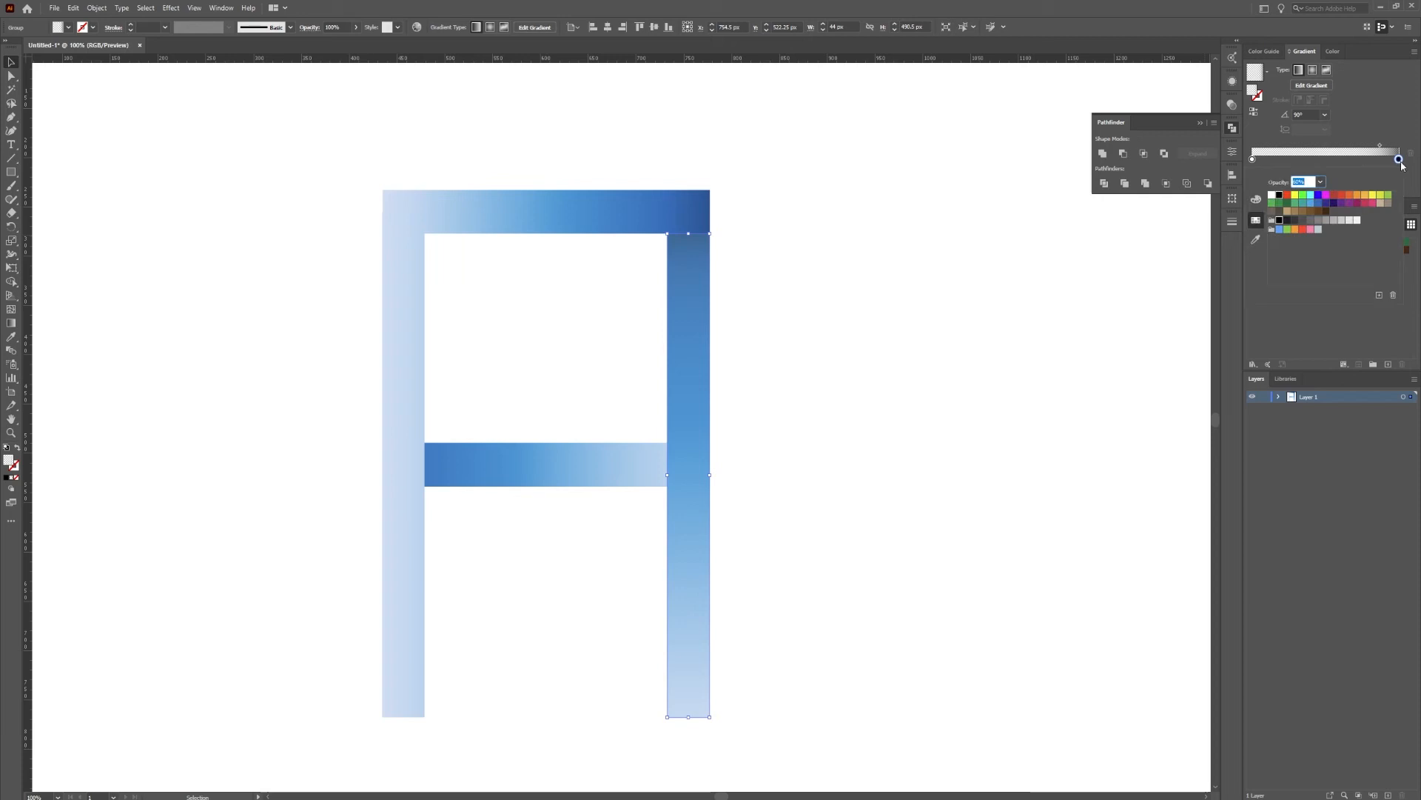
{"action": "left_click", "coordinate": [1401, 162]}
{"action": "mouse_move", "coordinate": [1380, 147]}
{"action": "left_mouse_down"}
{"action": "mouse_move", "coordinate": [1354, 153]}
{"action": "mouse_move", "coordinate": [1376, 152]}
{"action": "left_mouse_up"}
Paste a copy of the crossbar in place and rearrange its stacking order until it sits behind the right leg
{"action": "left_click", "coordinate": [540, 474]}
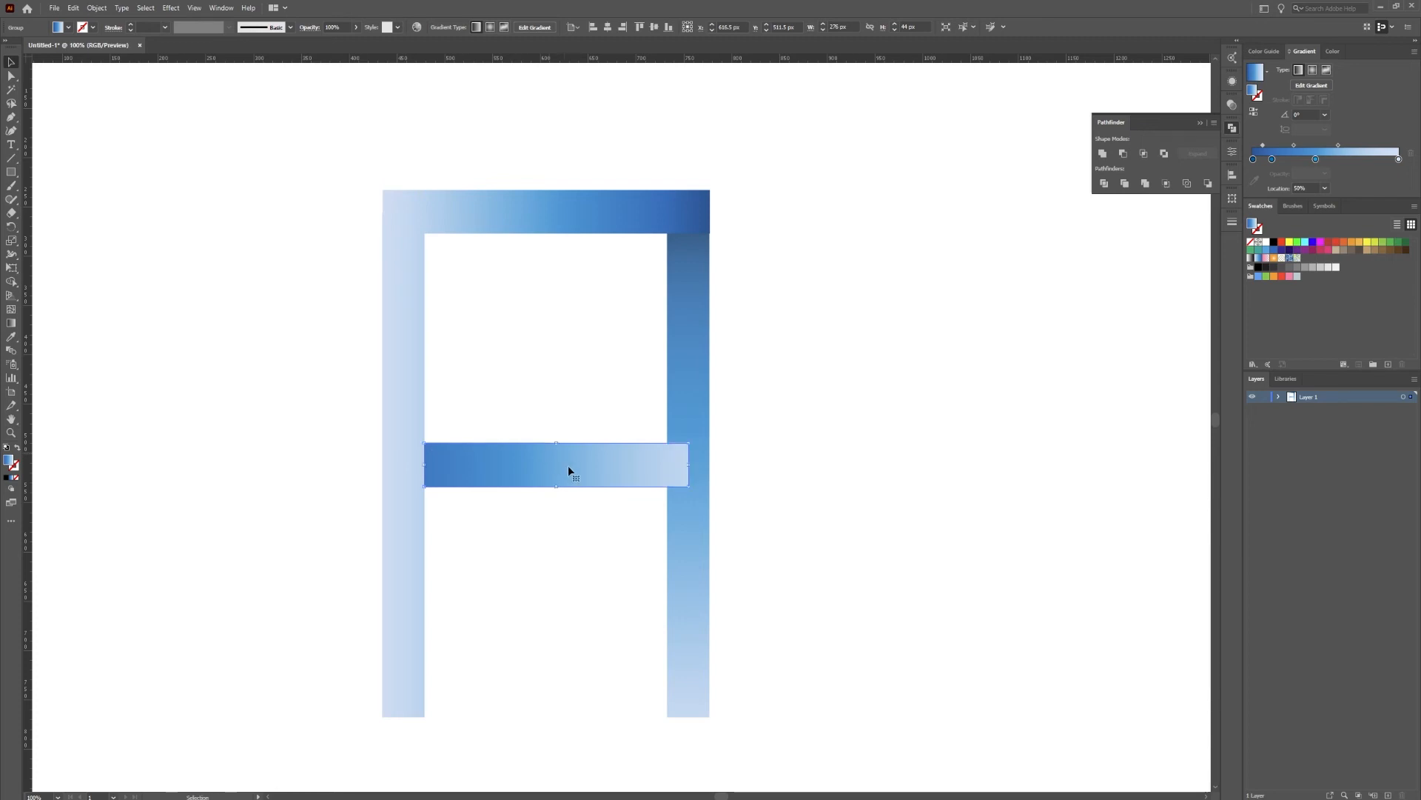
{"action": "right_click", "coordinate": [588, 465]}
{"action": "mouse_move", "coordinate": [688, 620]}
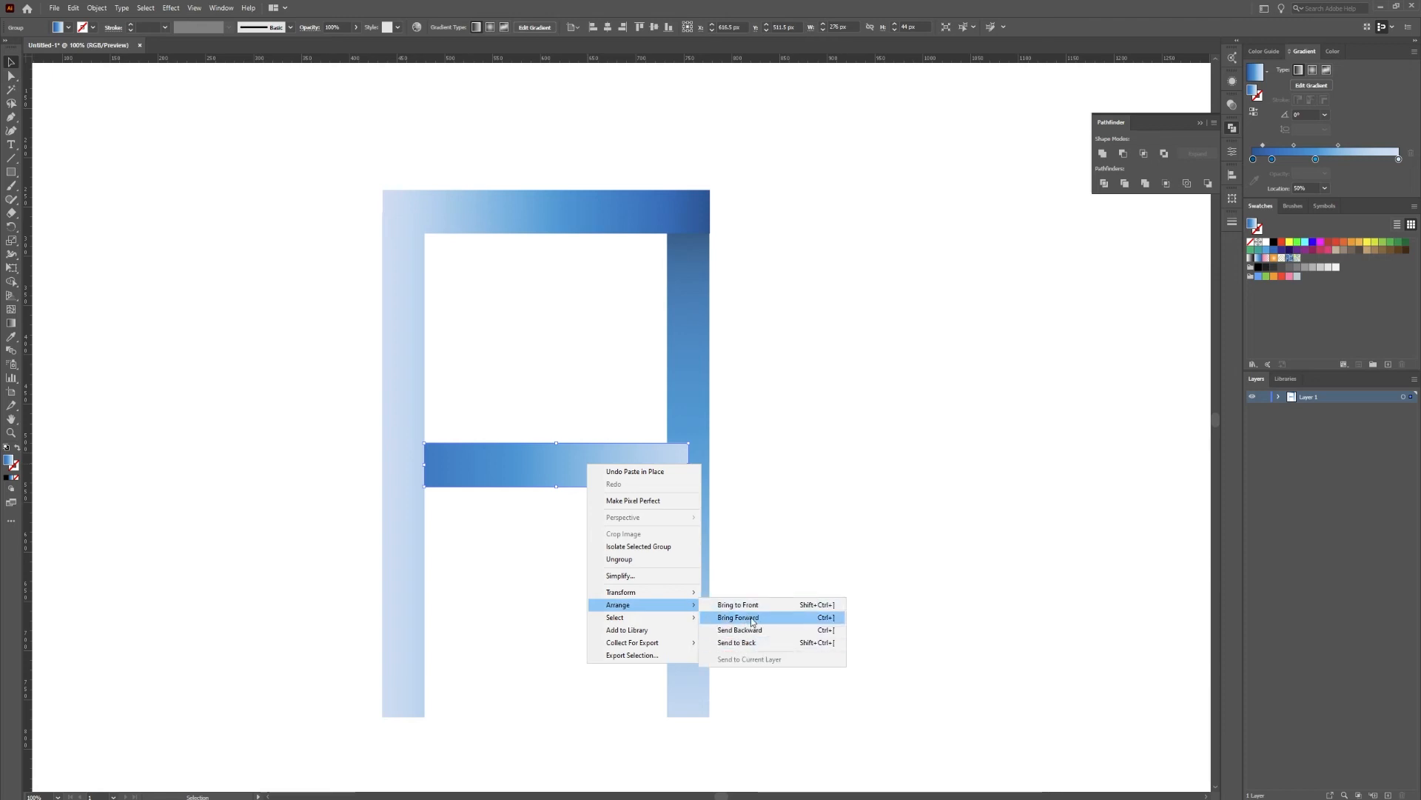
{"action": "left_click", "coordinate": [749, 631]}
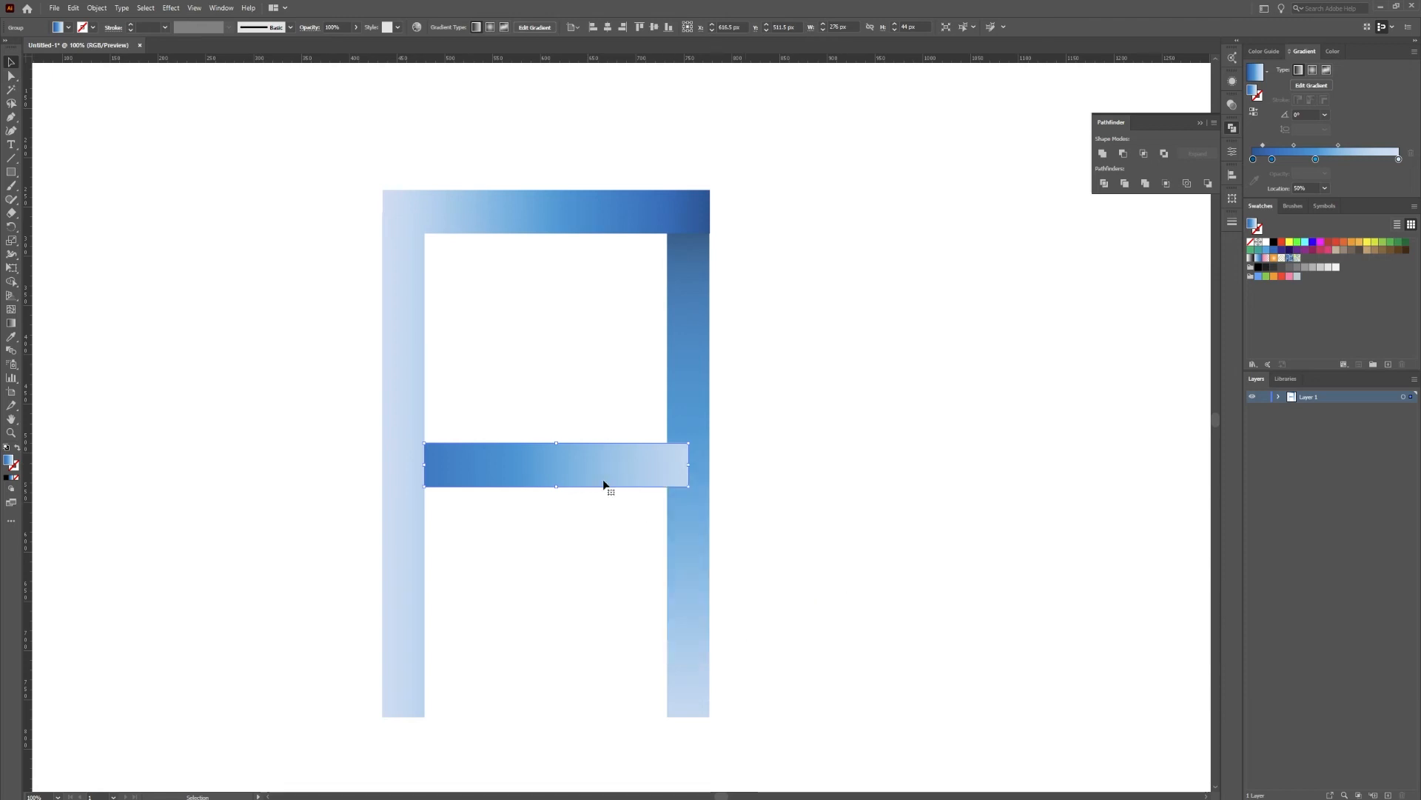
{"action": "right_click", "coordinate": [603, 476]}
{"action": "mouse_move", "coordinate": [694, 617]}
{"action": "left_click", "coordinate": [741, 630]}
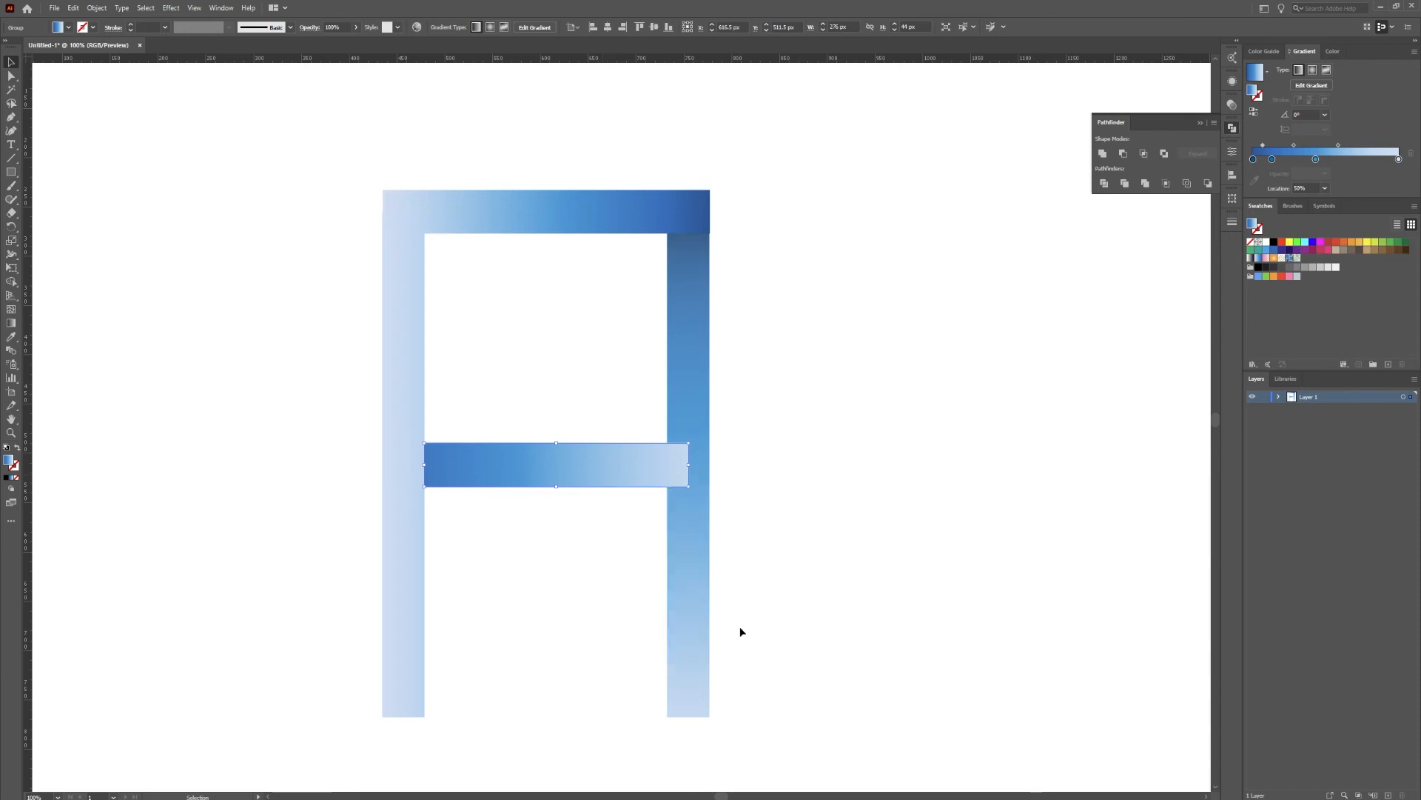
{"action": "right_click", "coordinate": [609, 477]}
{"action": "mouse_move", "coordinate": [670, 616]}
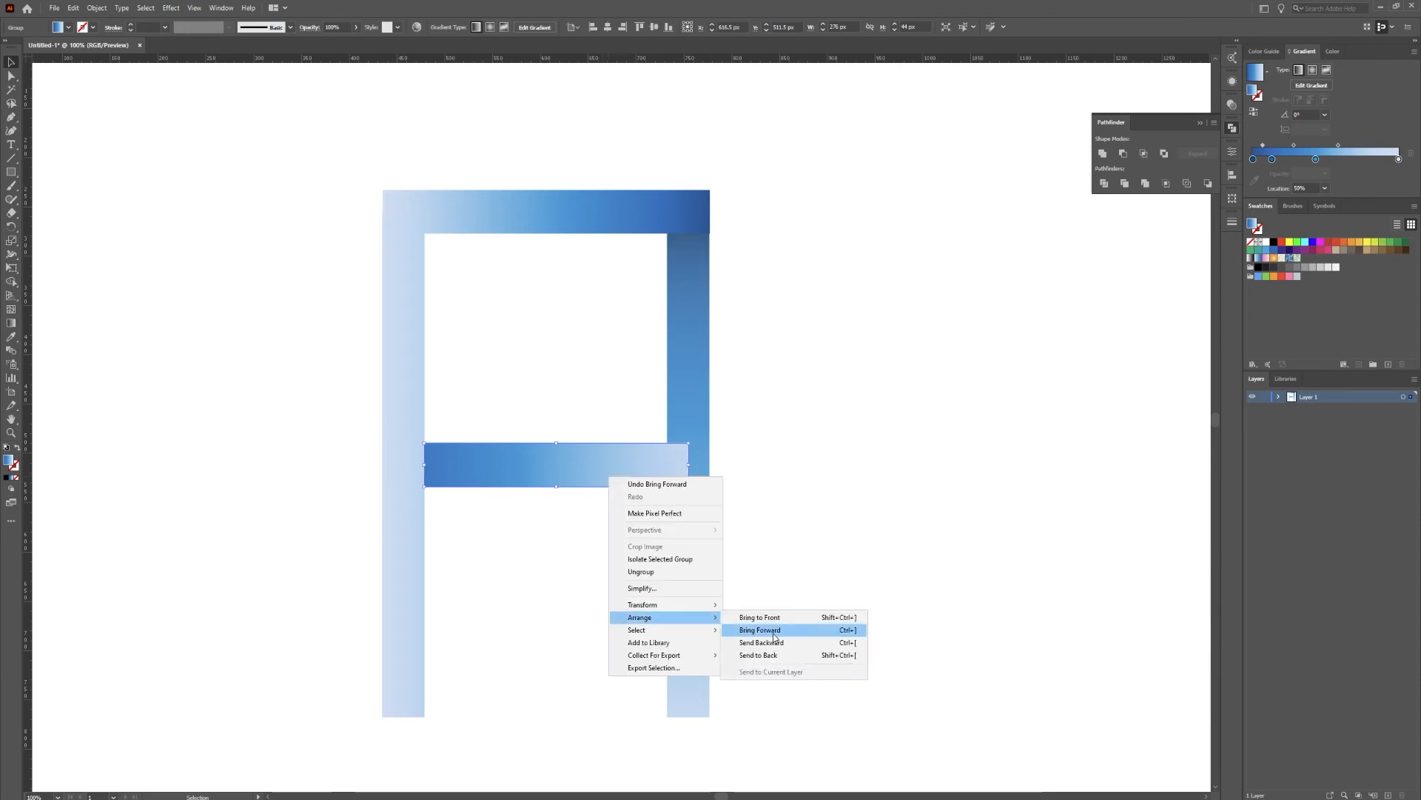
{"action": "left_click", "coordinate": [770, 638]}
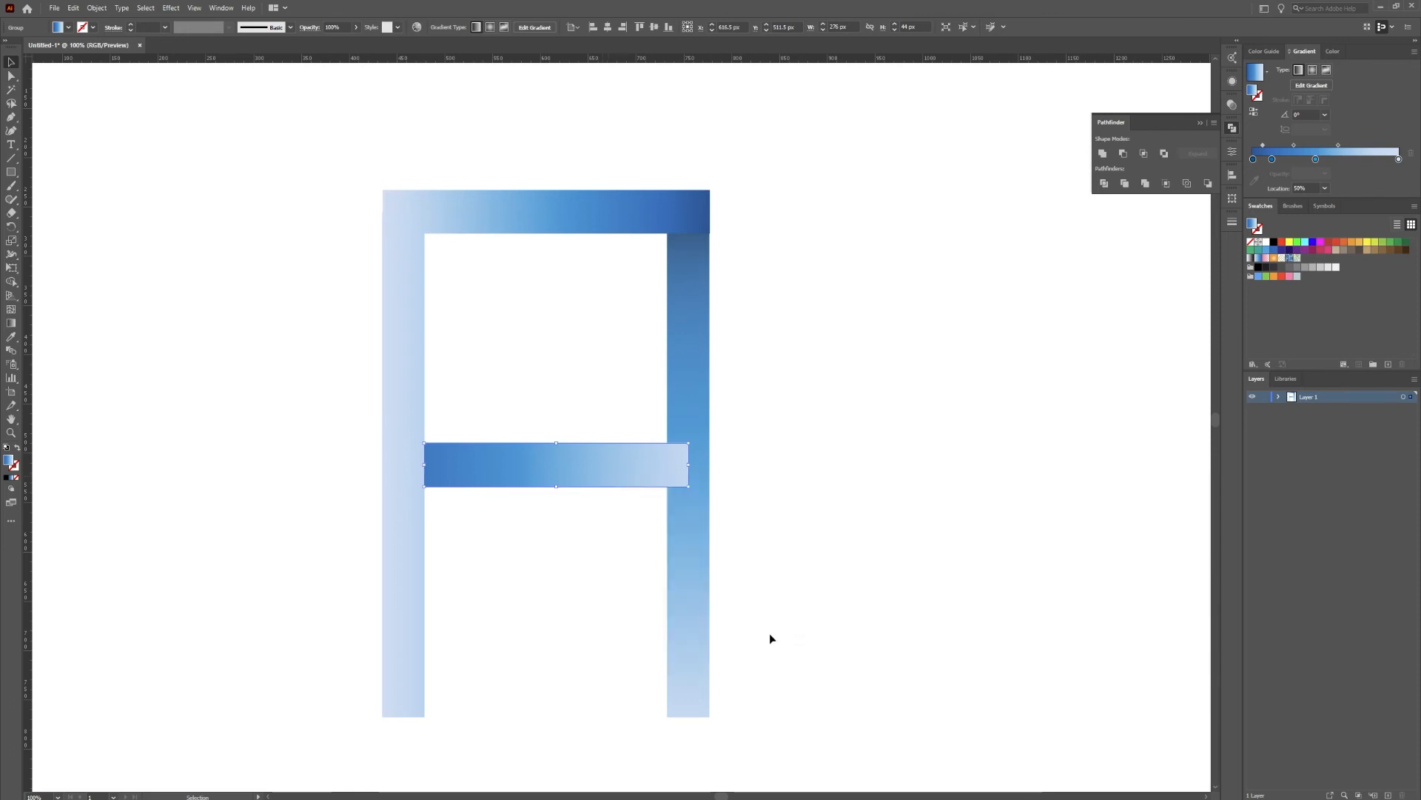
{"action": "right_click", "coordinate": [603, 457]}
{"action": "mouse_move", "coordinate": [651, 597]}
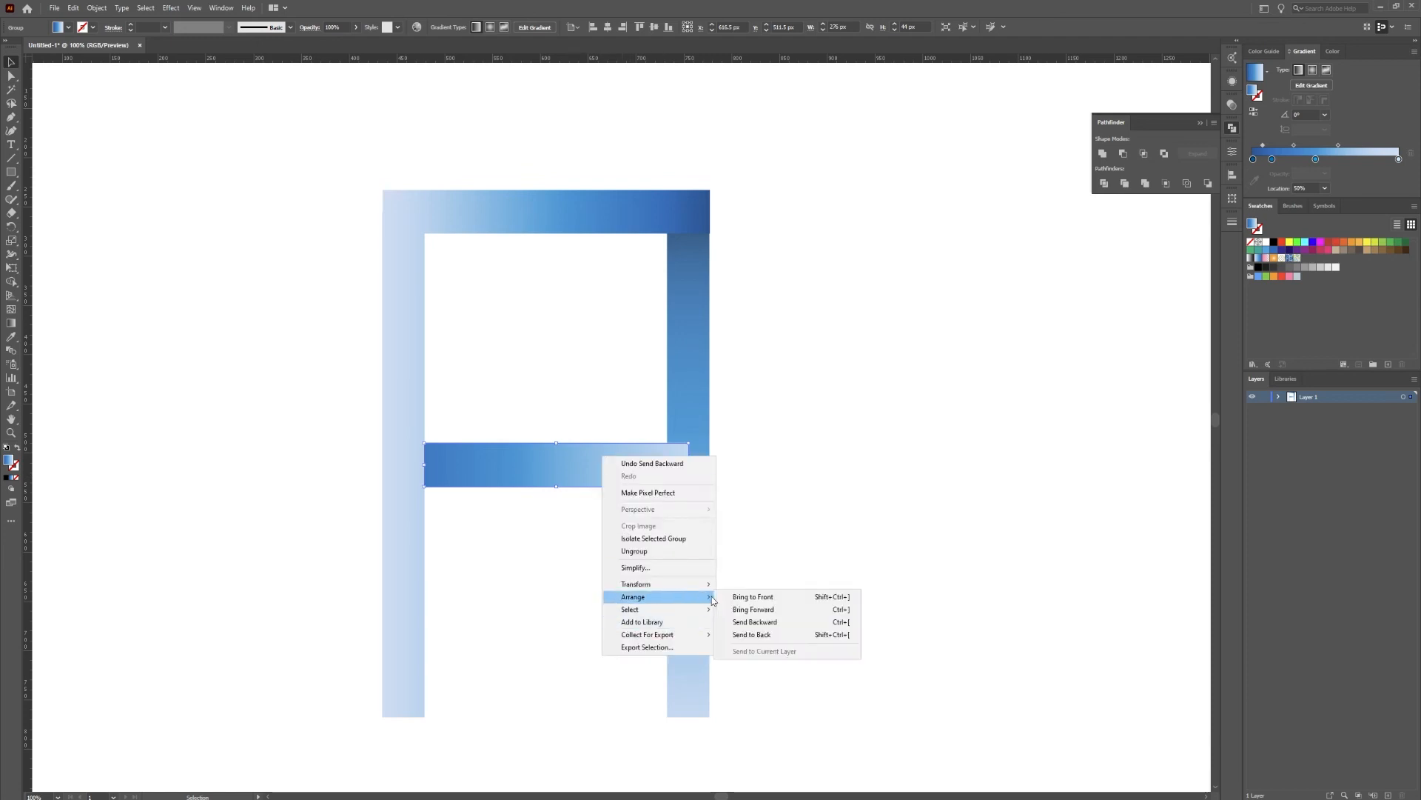
{"action": "left_click", "coordinate": [747, 610]}
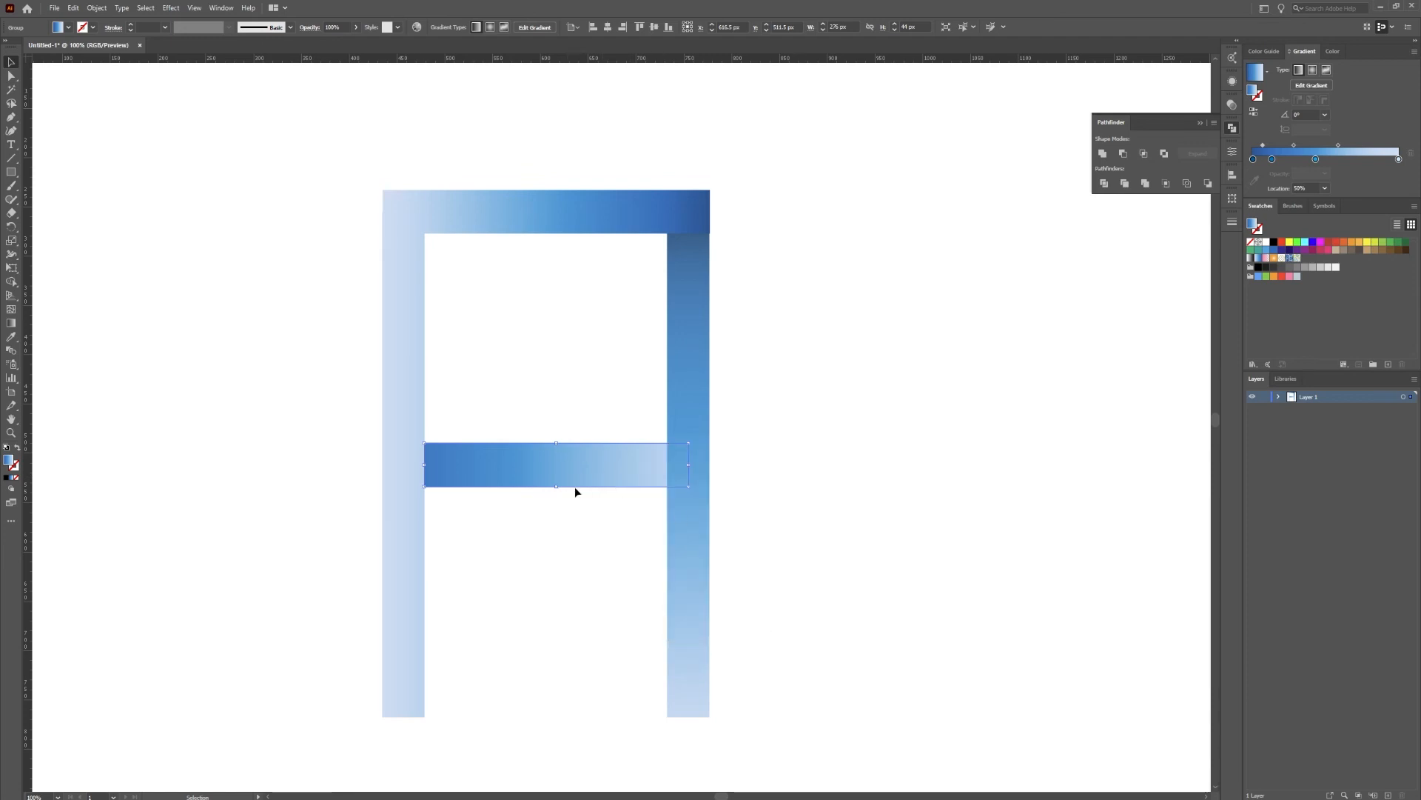
Fill the crossbar copy with the white-to-black gradient and set its white stop to 0% opacity
{"action": "left_click", "coordinate": [1267, 70]}
{"action": "scroll", "coordinate": [1198, 123], "scroll_direction": "up", "scroll_amount": 1}
{"action": "left_click", "coordinate": [1200, 95]}
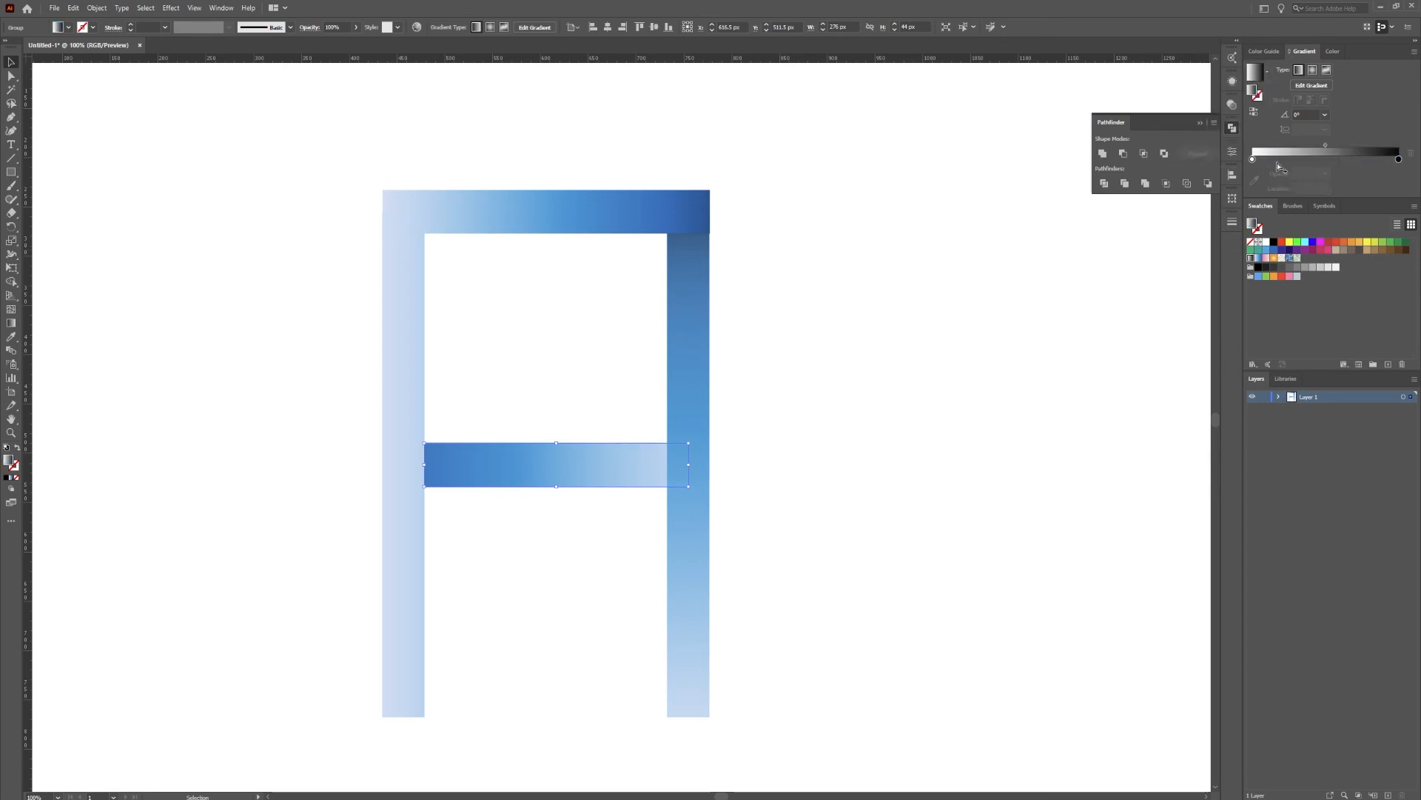
{"action": "left_click", "coordinate": [1253, 159]}
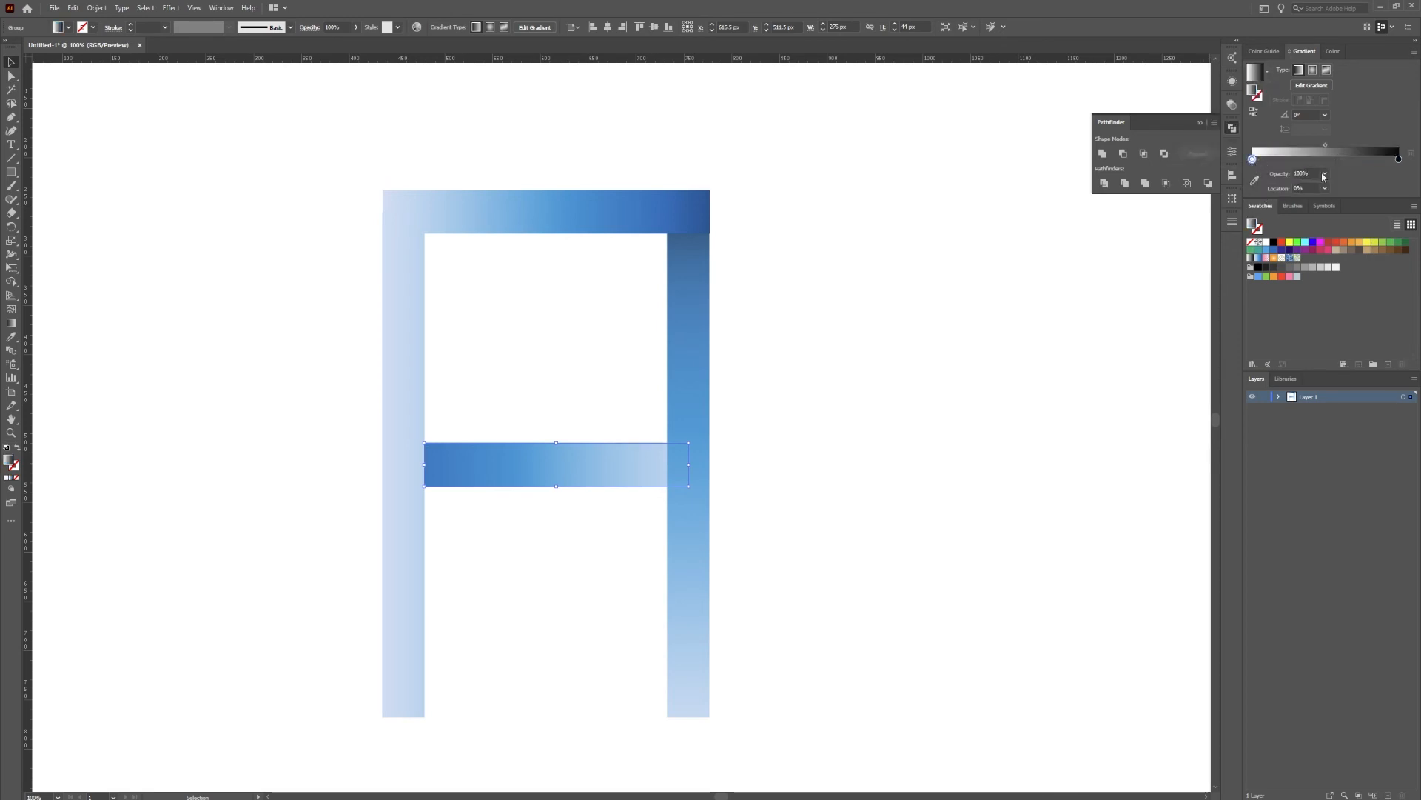
{"action": "left_click", "coordinate": [1325, 174]}
{"action": "left_click", "coordinate": [1333, 189]}
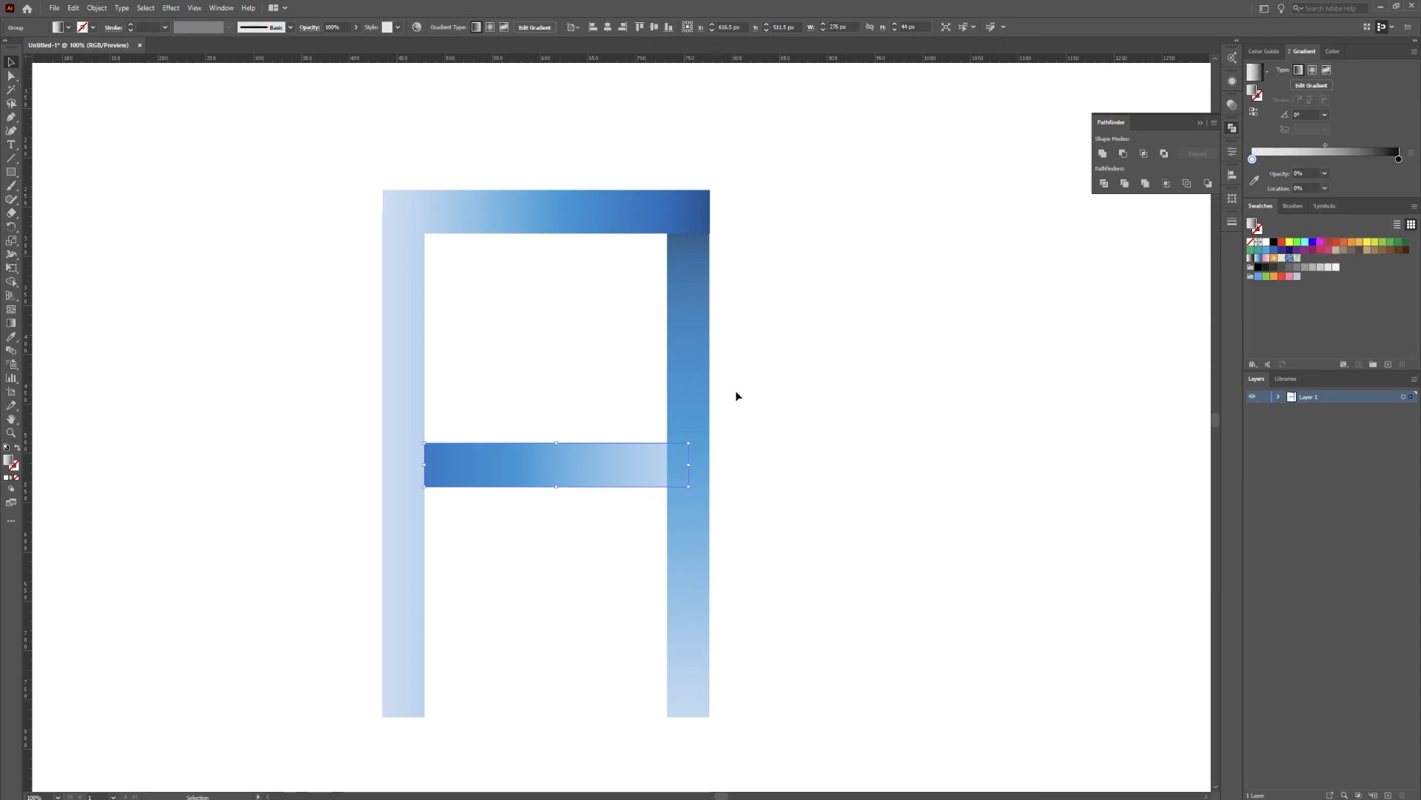
Arrange the crossbar's gradient copy above the original crossbar while keeping it behind the right leg
{"action": "right_click", "coordinate": [534, 462]}
{"action": "mouse_move", "coordinate": [589, 603]}
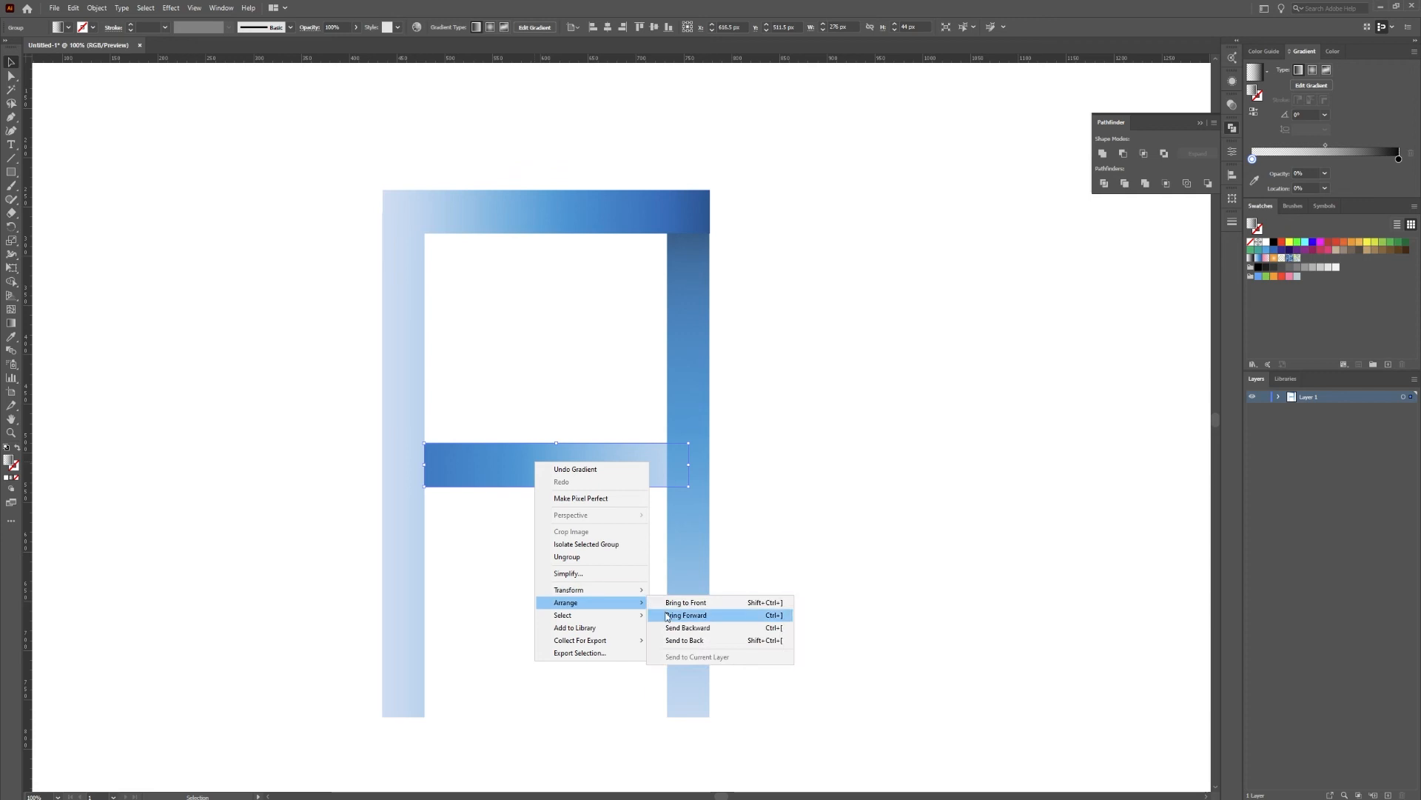
{"action": "left_click", "coordinate": [691, 629]}
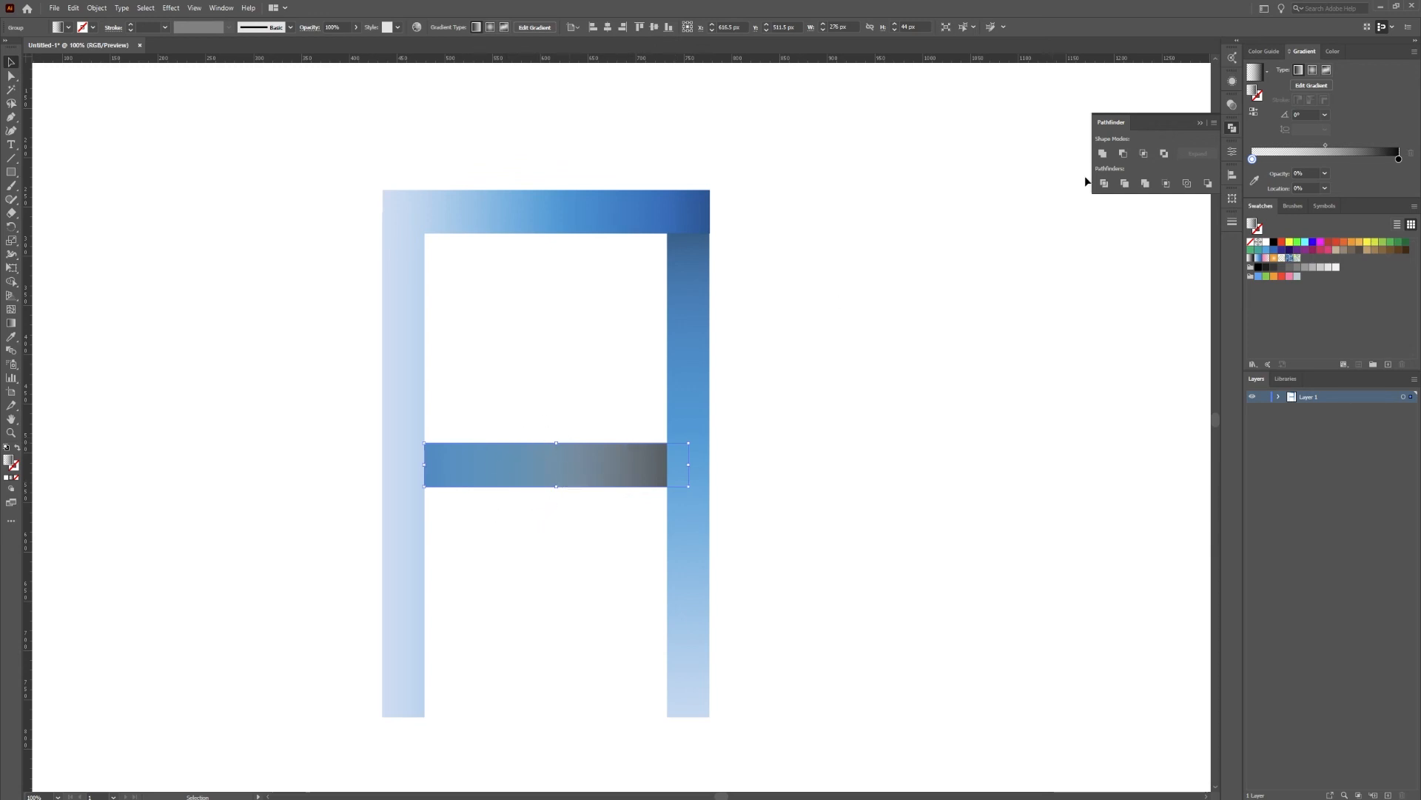
Reverse the crossbar overlay's gradient with the transparent stop at about 50%, and lower the black stop's opacity
{"action": "left_click", "coordinate": [1253, 111]}
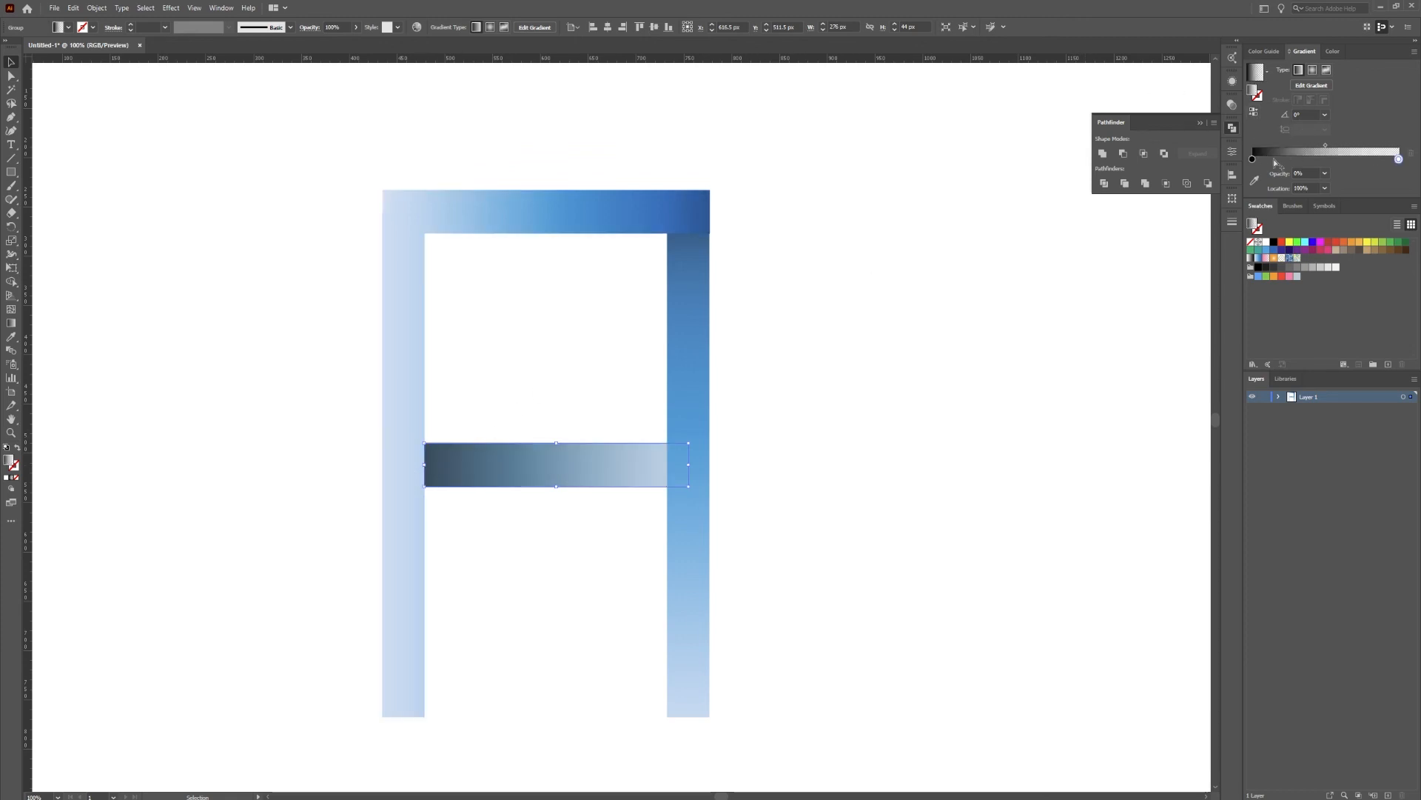
{"action": "left_click_drag", "start_coordinate": [1399, 160], "coordinate": [1324, 167]}
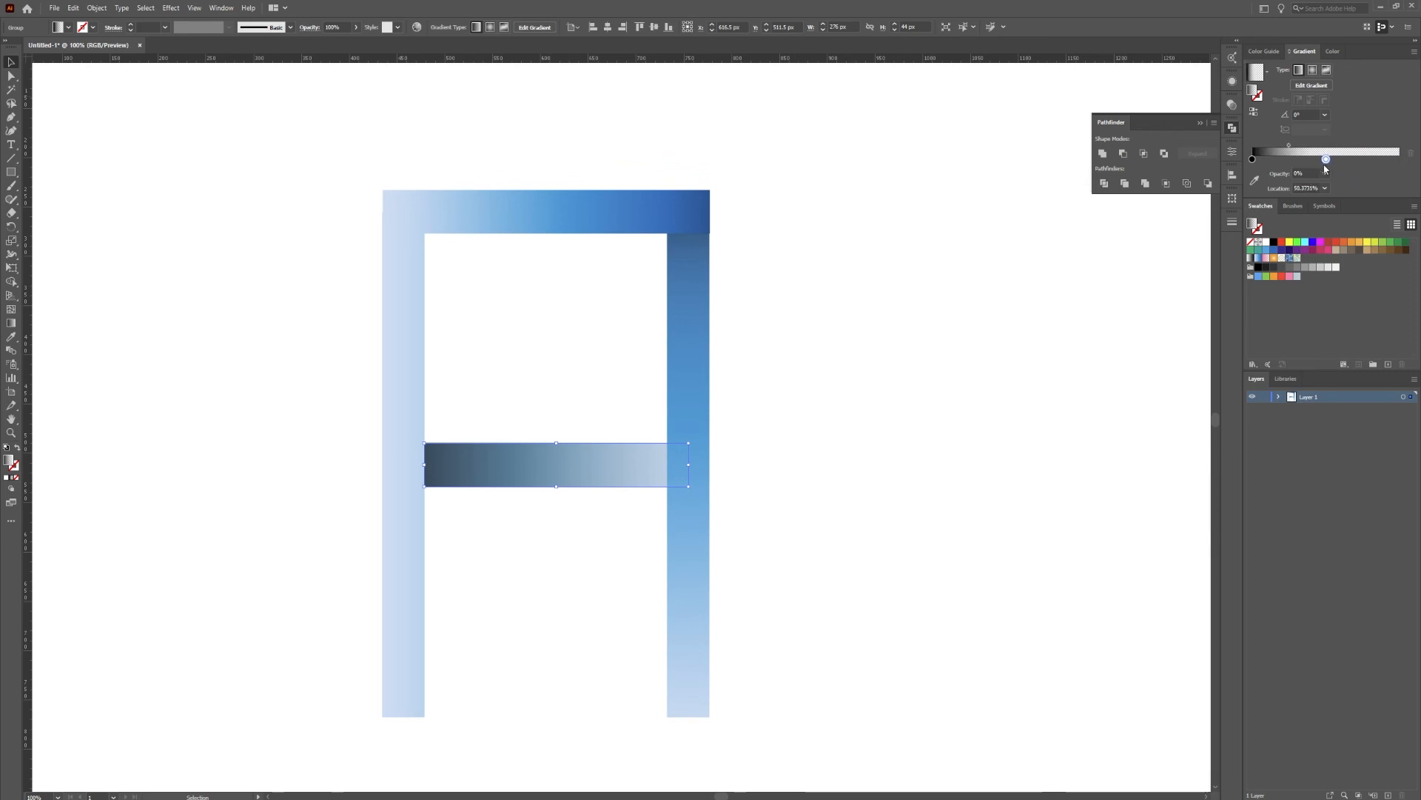
{"action": "left_click", "coordinate": [1252, 159]}
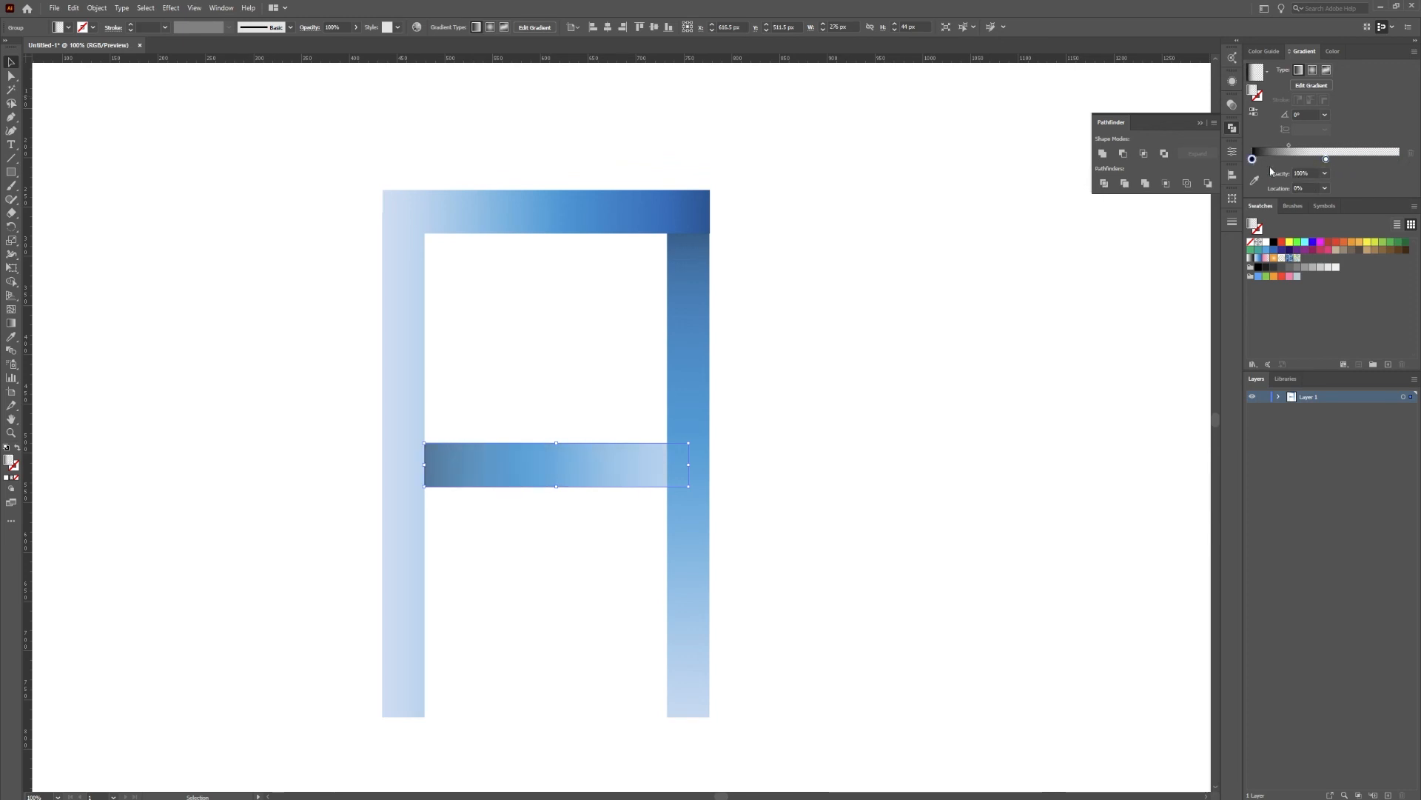
{"action": "left_click", "coordinate": [1324, 173]}
{"action": "left_click", "coordinate": [1342, 268]}
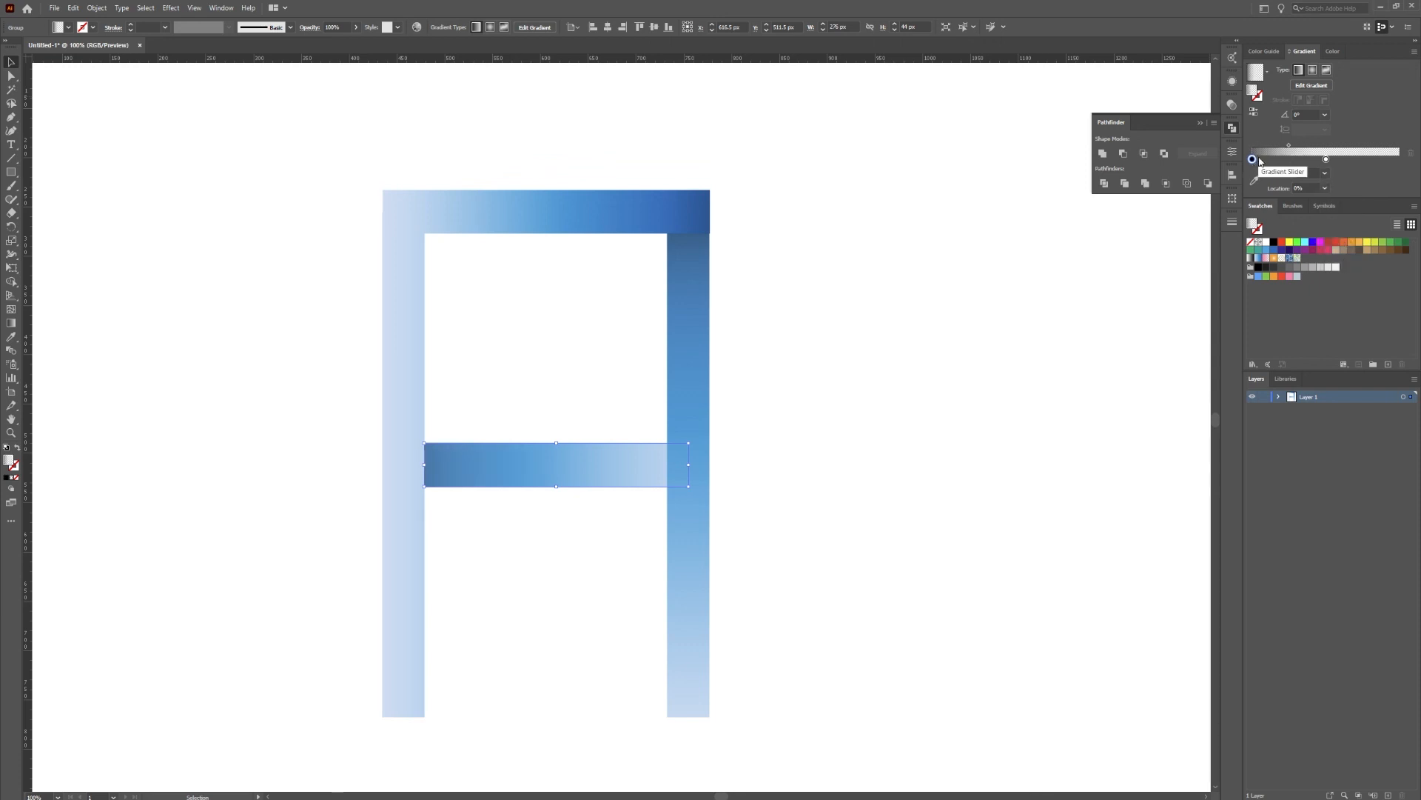
Add a second dark stop at about 92% and narrow the crossbar overlay to about 253.5 px, ending at the right leg's inner edge
{"action": "left_click", "coordinate": [1398, 160]}
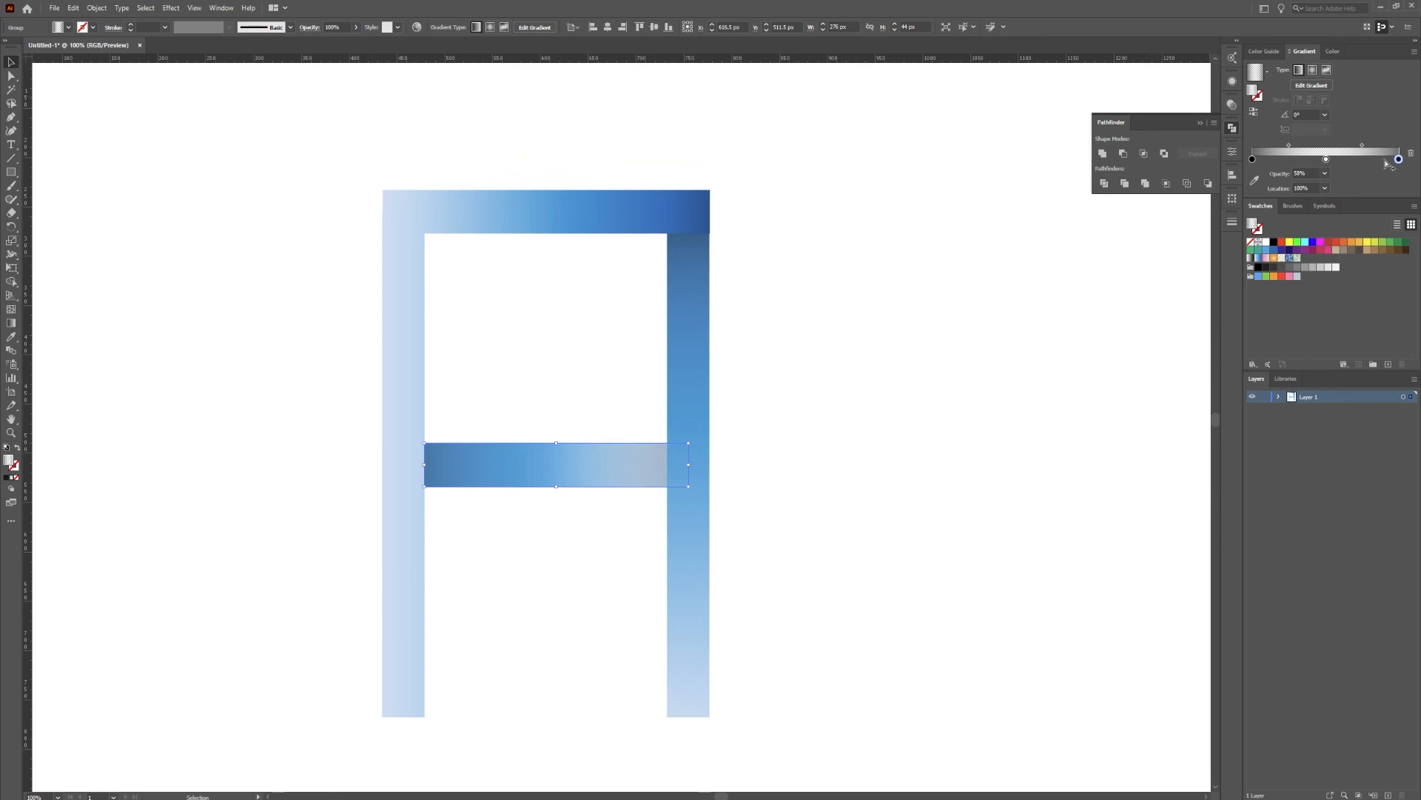
{"action": "left_click_drag", "start_coordinate": [1400, 159], "coordinate": [1389, 162]}
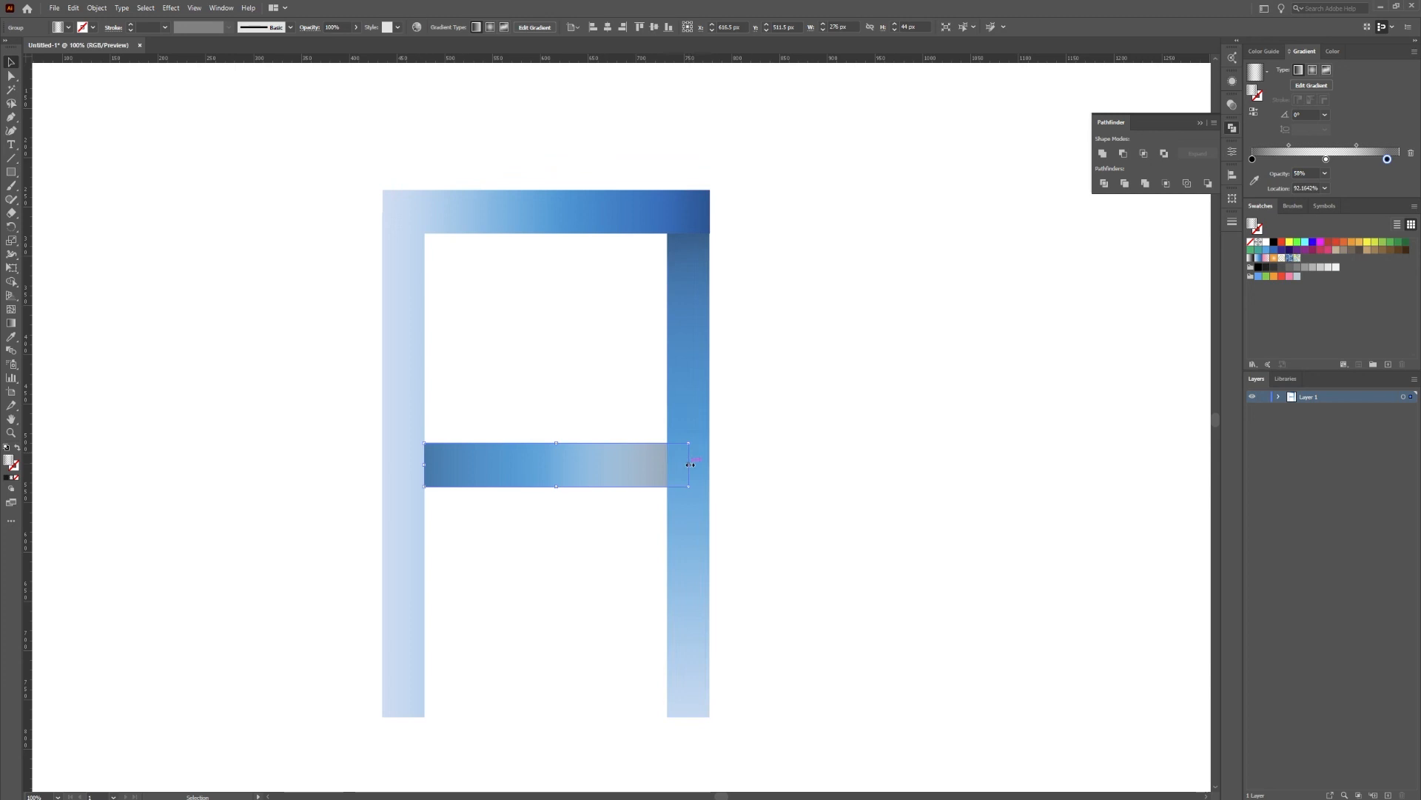
{"action": "left_click_drag", "start_coordinate": [690, 464], "coordinate": [667, 464]}
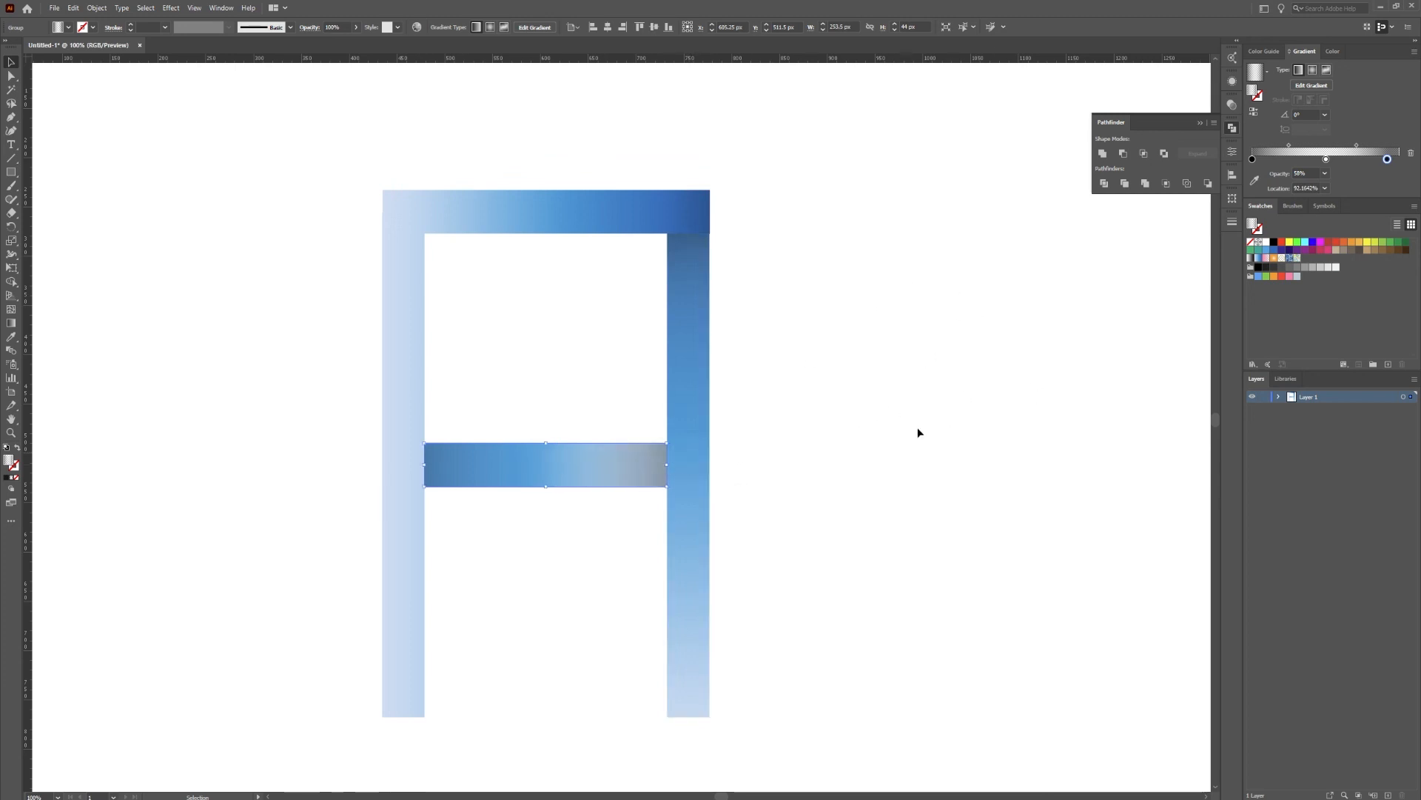